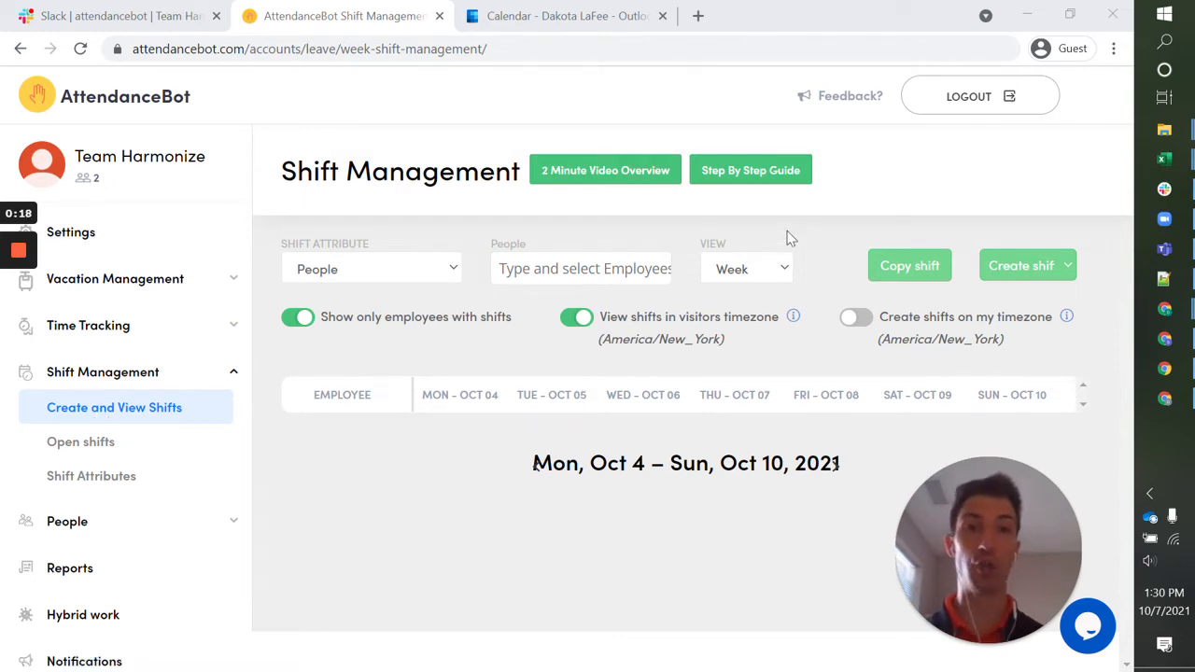
Switch the shift calendar to the Month view and check the available shift attribute options.
click(779, 268)
click(736, 295)
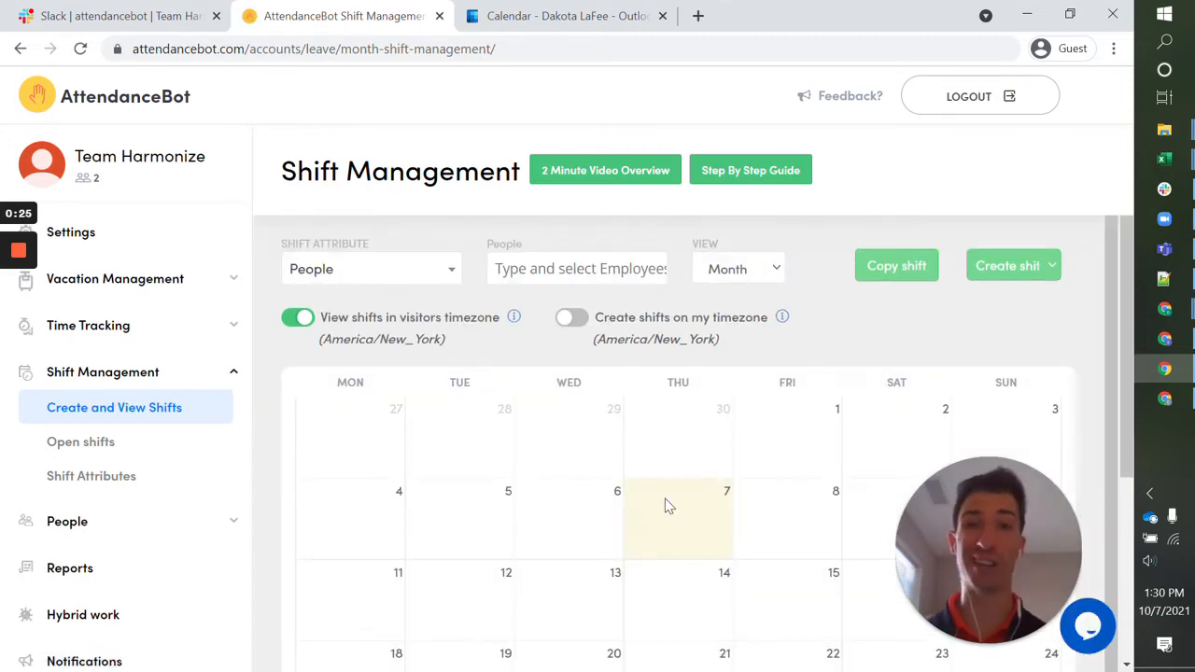
click(450, 271)
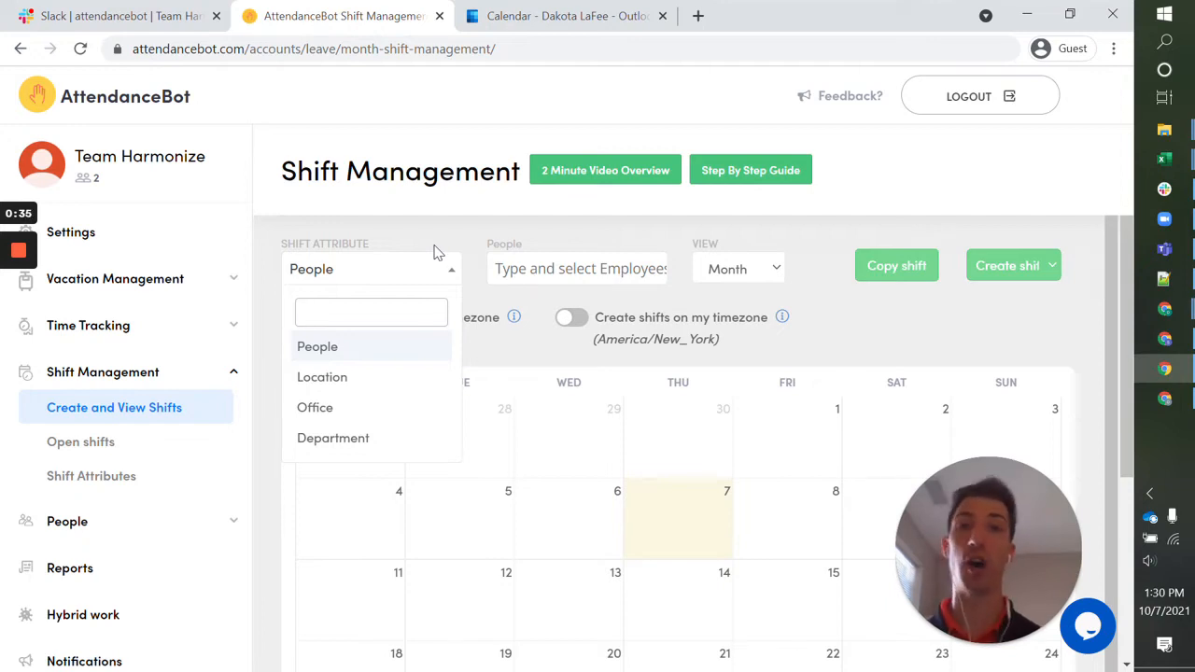
click(442, 250)
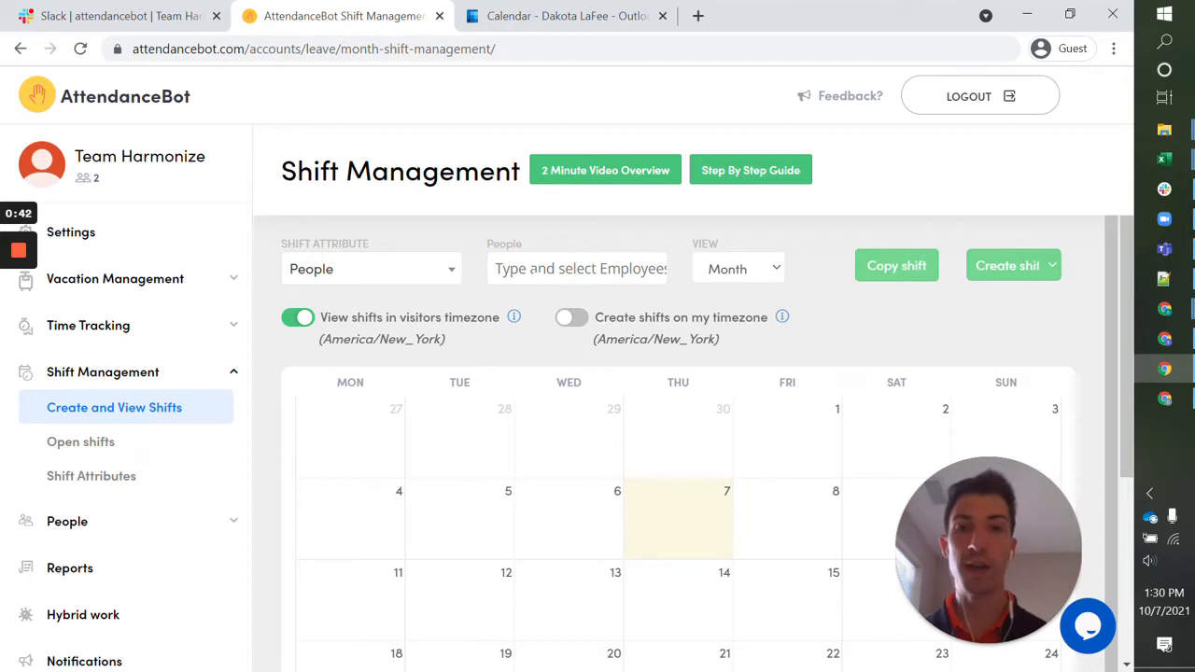
scroll(635, 468, down, 1)
scroll(635, 469, up, 1)
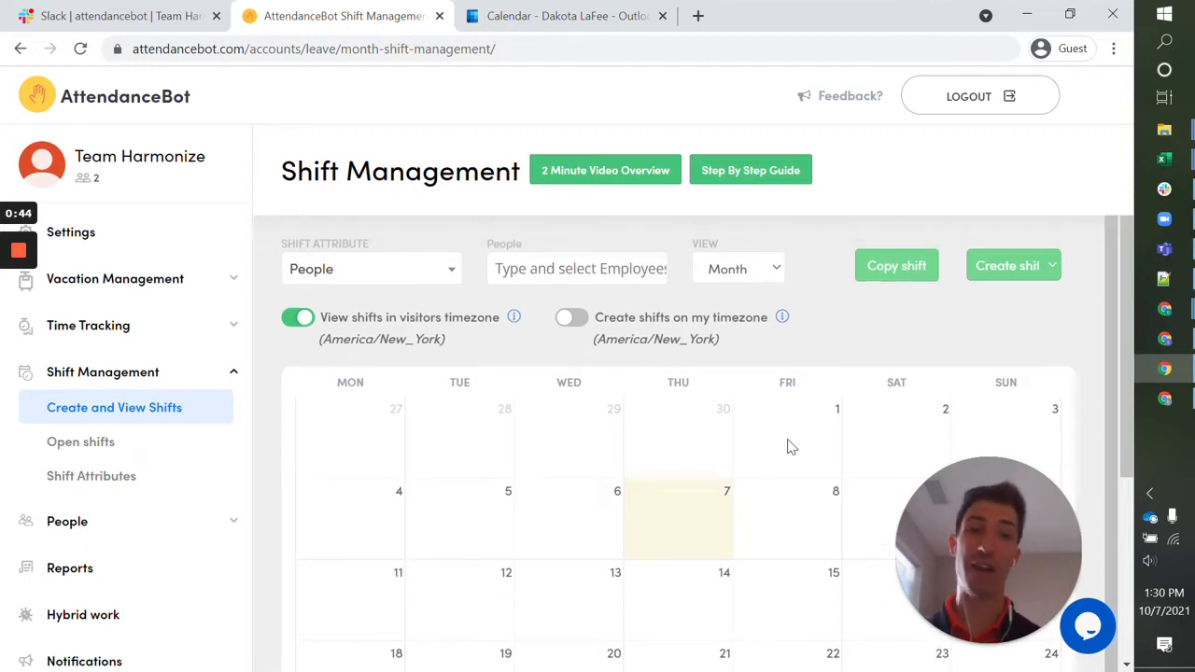
Start a normal shift for the preselected employee on 10-07-2021, from 01:31 PM to 08:31 PM.
click(1022, 263)
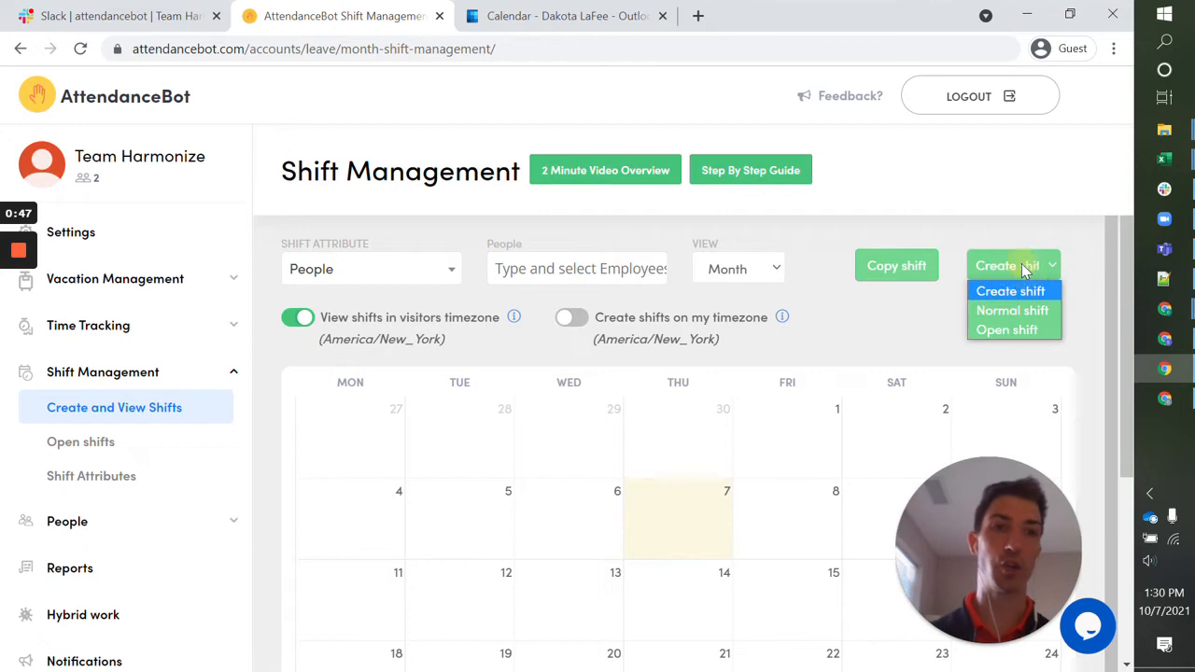
click(995, 310)
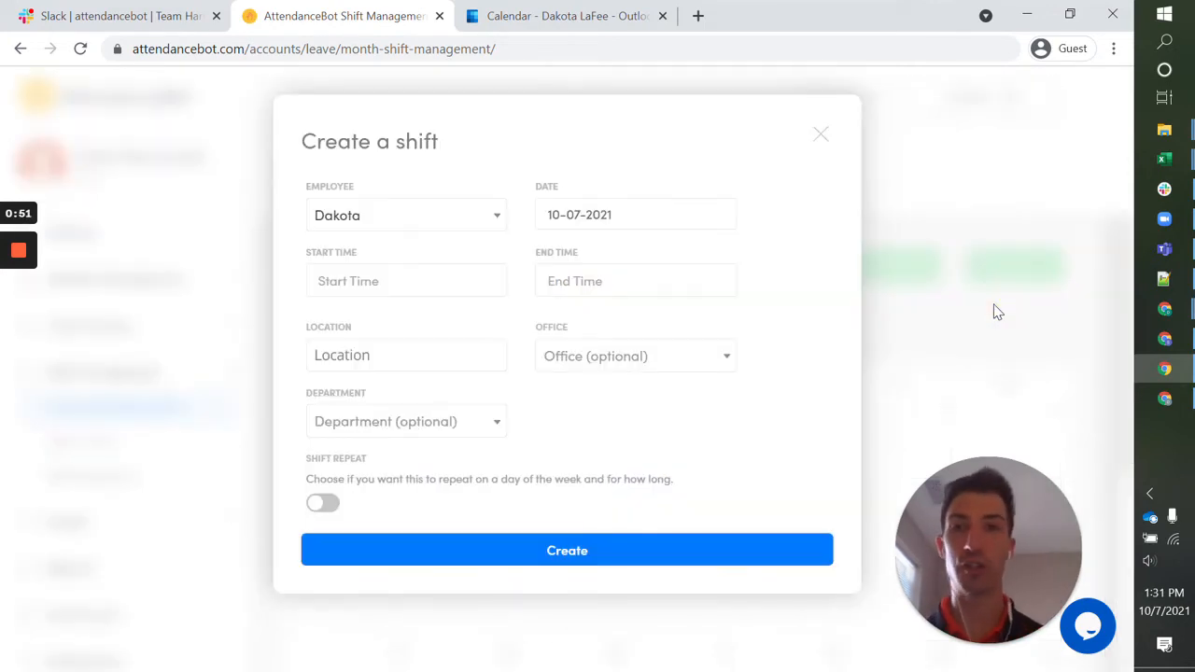
click(498, 227)
click(474, 198)
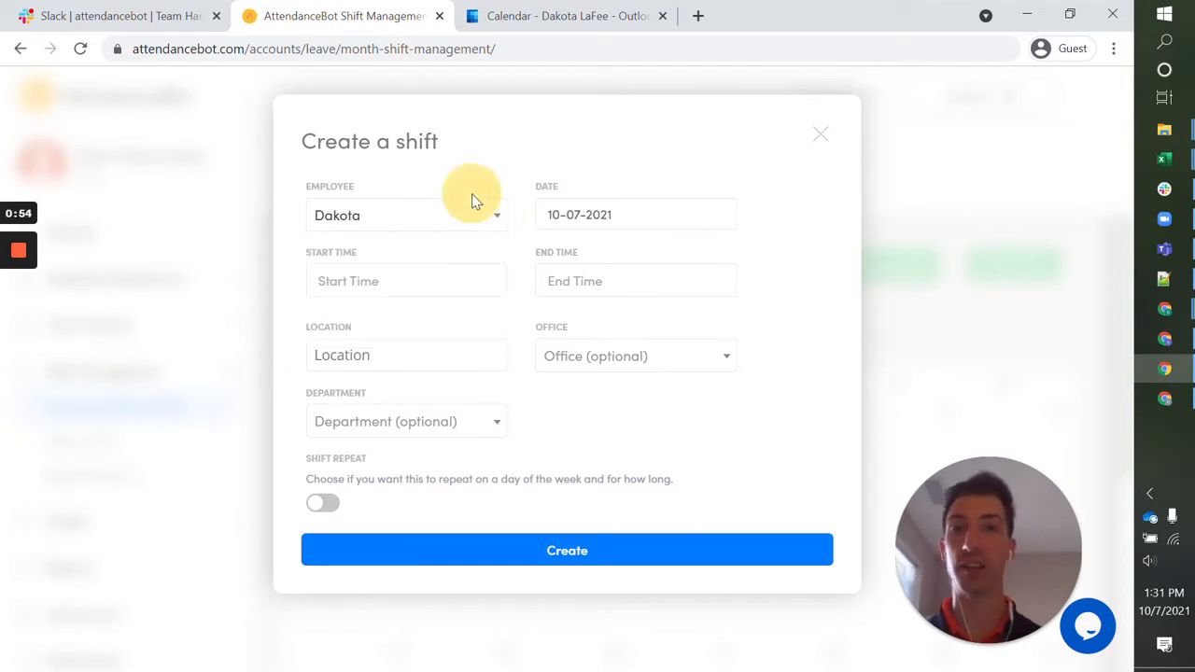
click(402, 286)
click(604, 285)
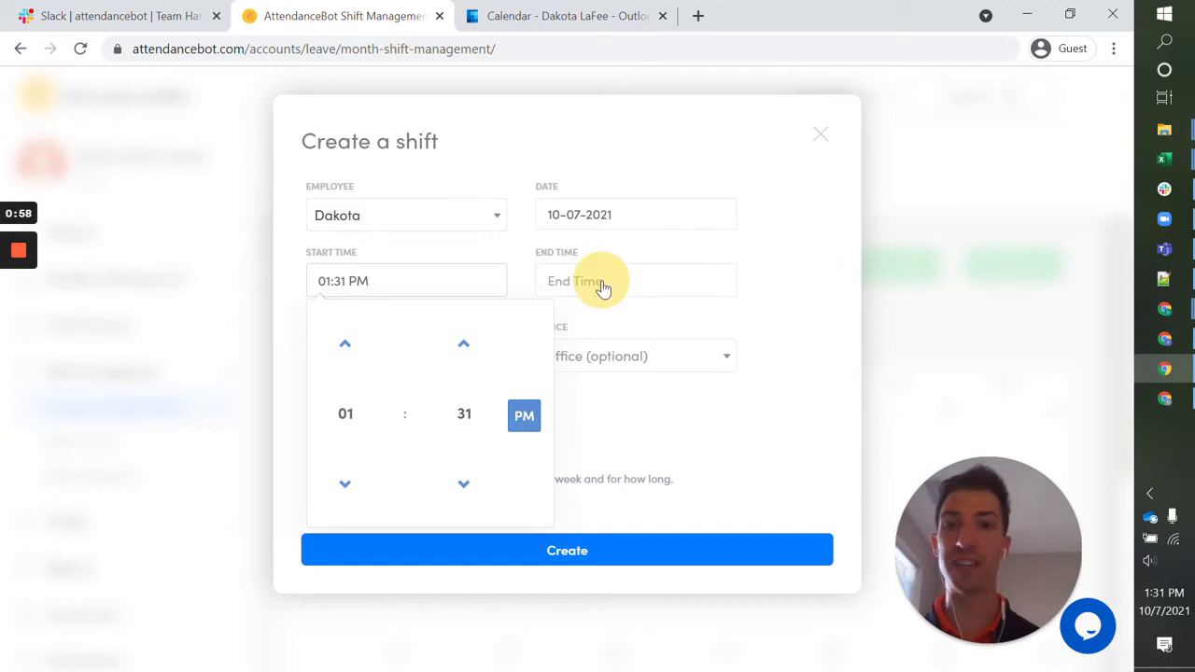
click(574, 414)
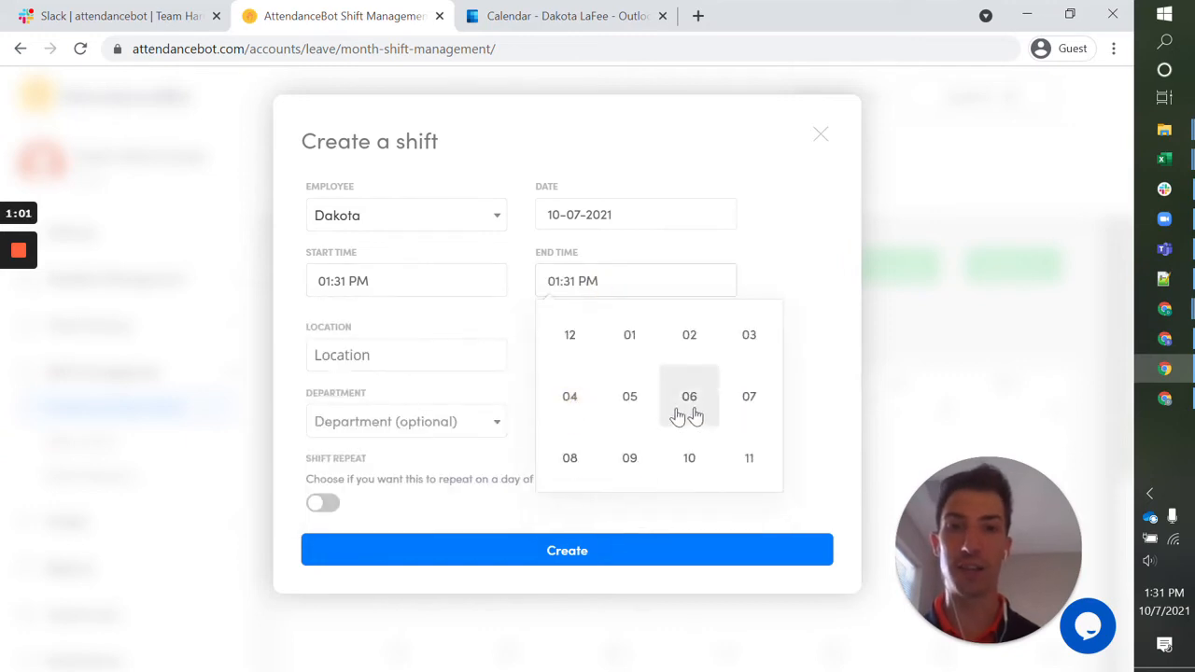
click(570, 459)
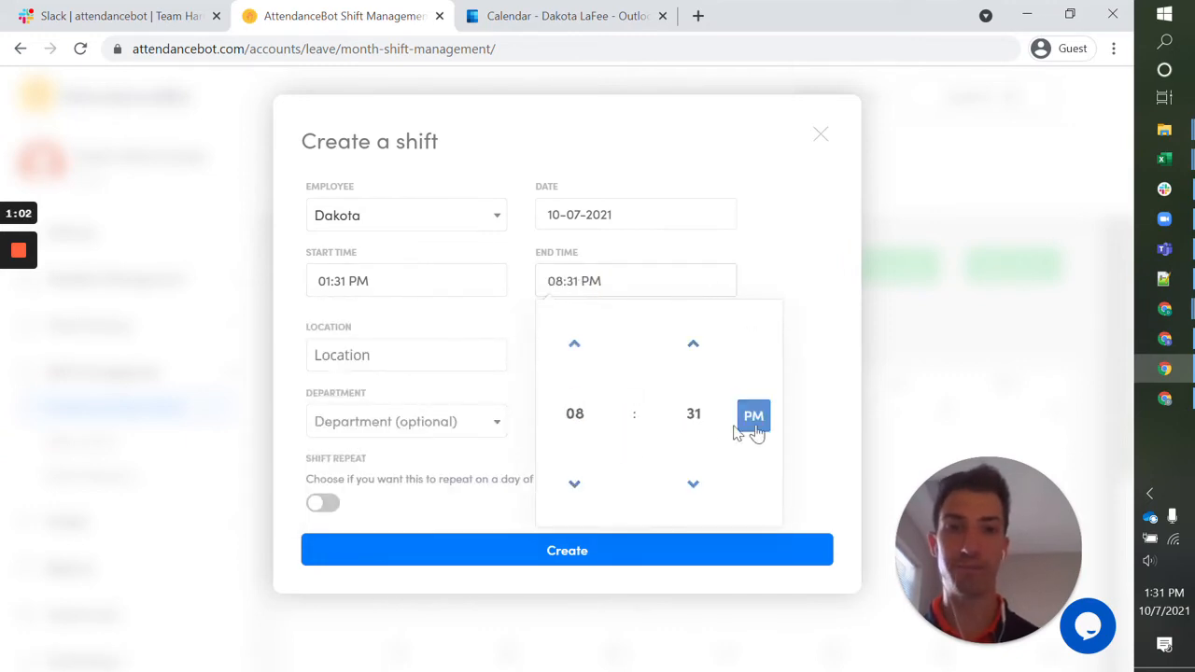
click(783, 264)
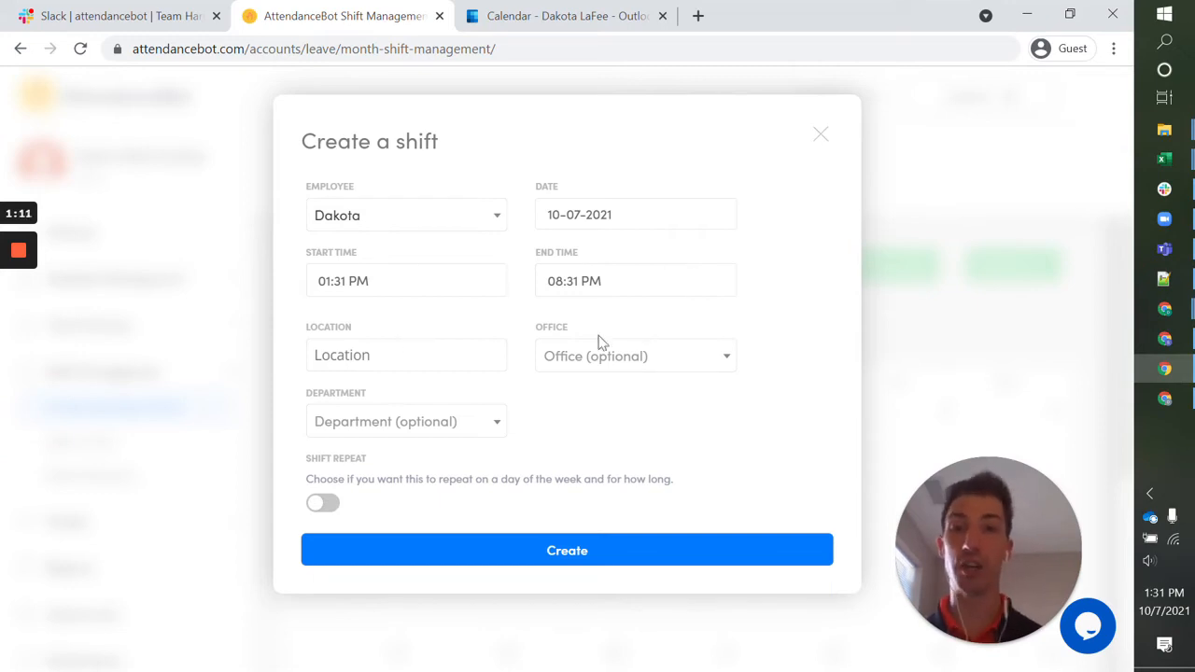
Examine the location field and the office choices of the new shift without selecting any.
click(472, 353)
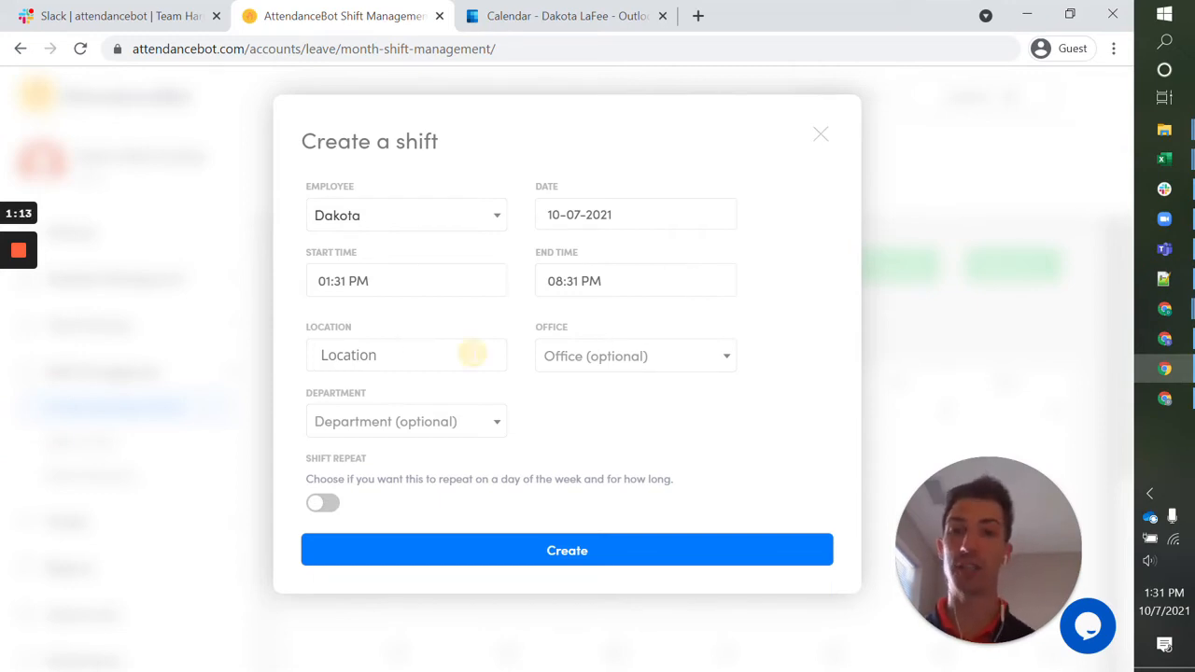
click(456, 335)
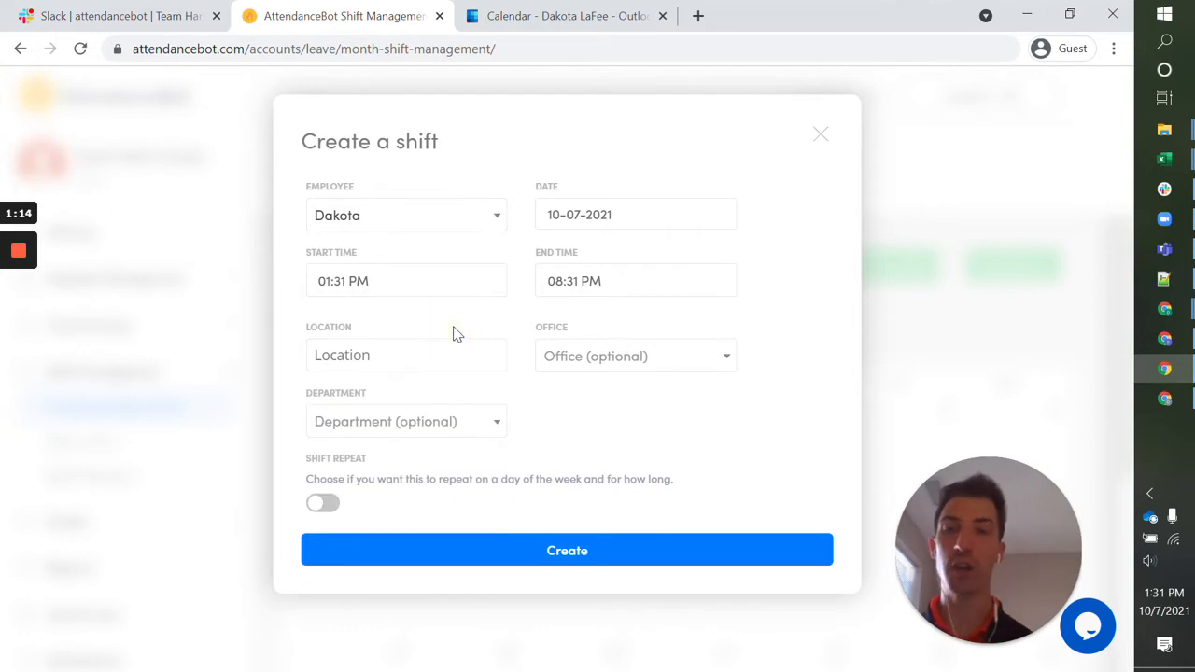
click(607, 369)
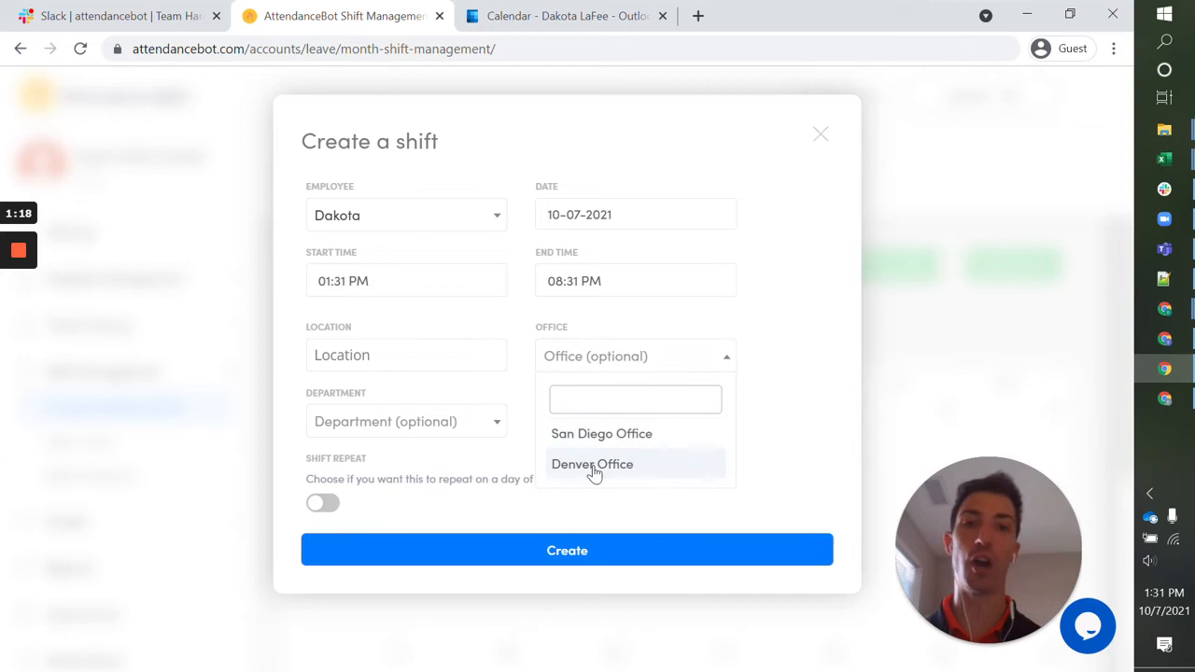
click(691, 331)
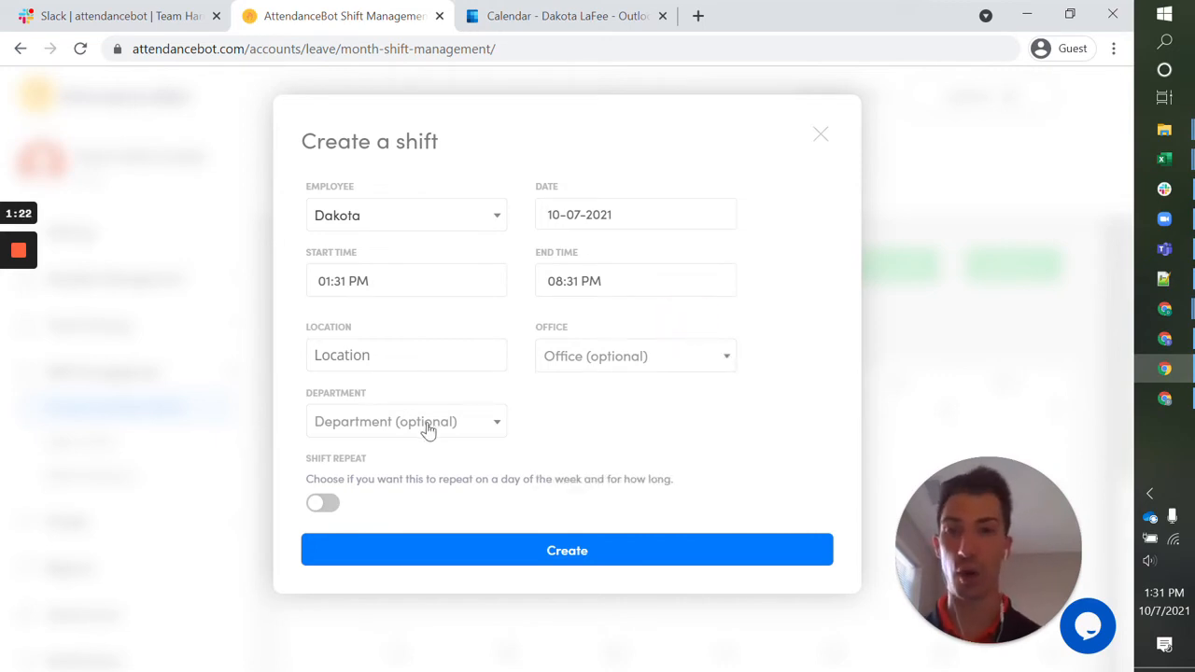
Repeat the shift on Tuesdays and Thursdays for a month, create it and close the form.
click(320, 512)
click(334, 552)
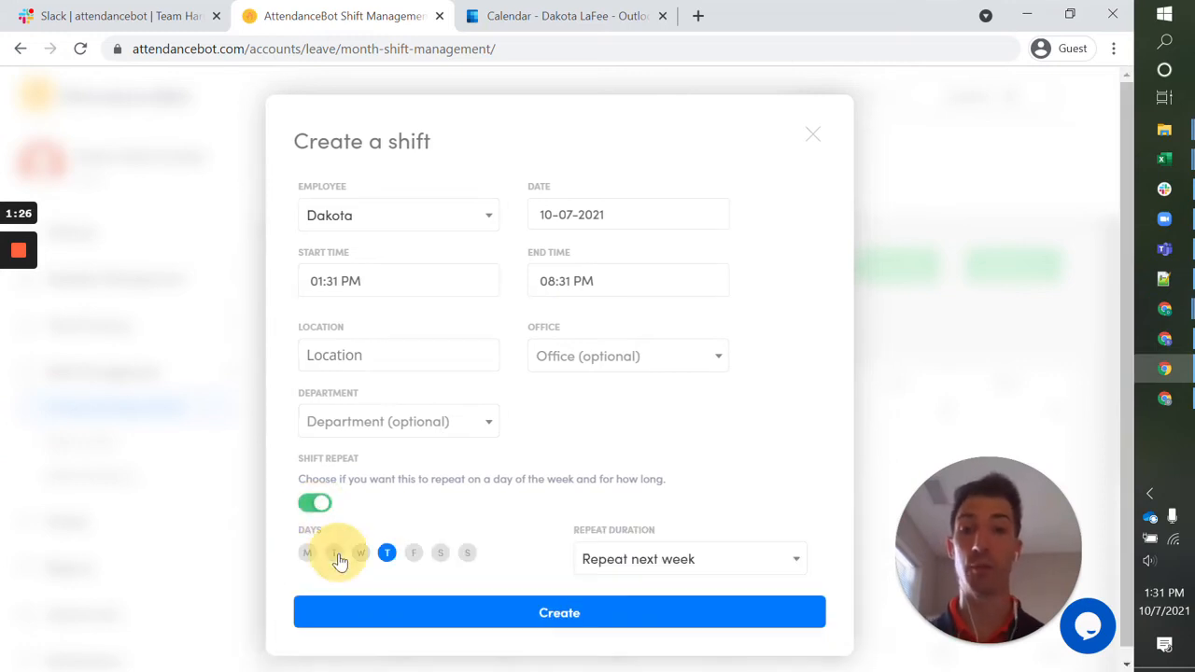
click(730, 559)
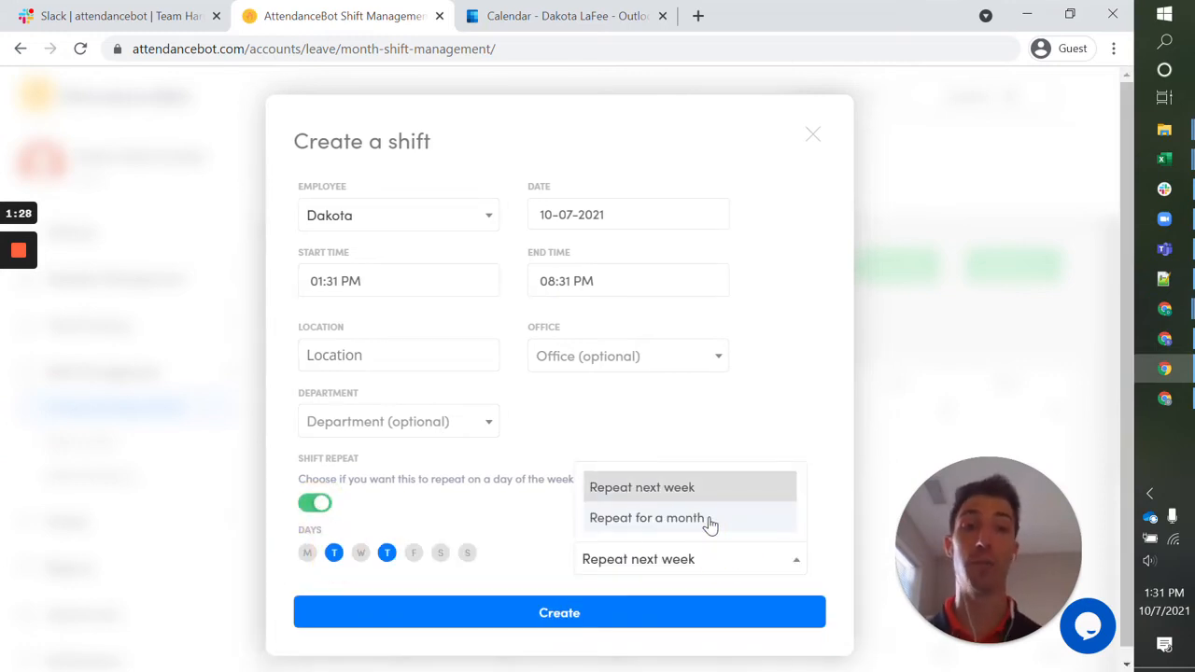
click(707, 519)
click(535, 619)
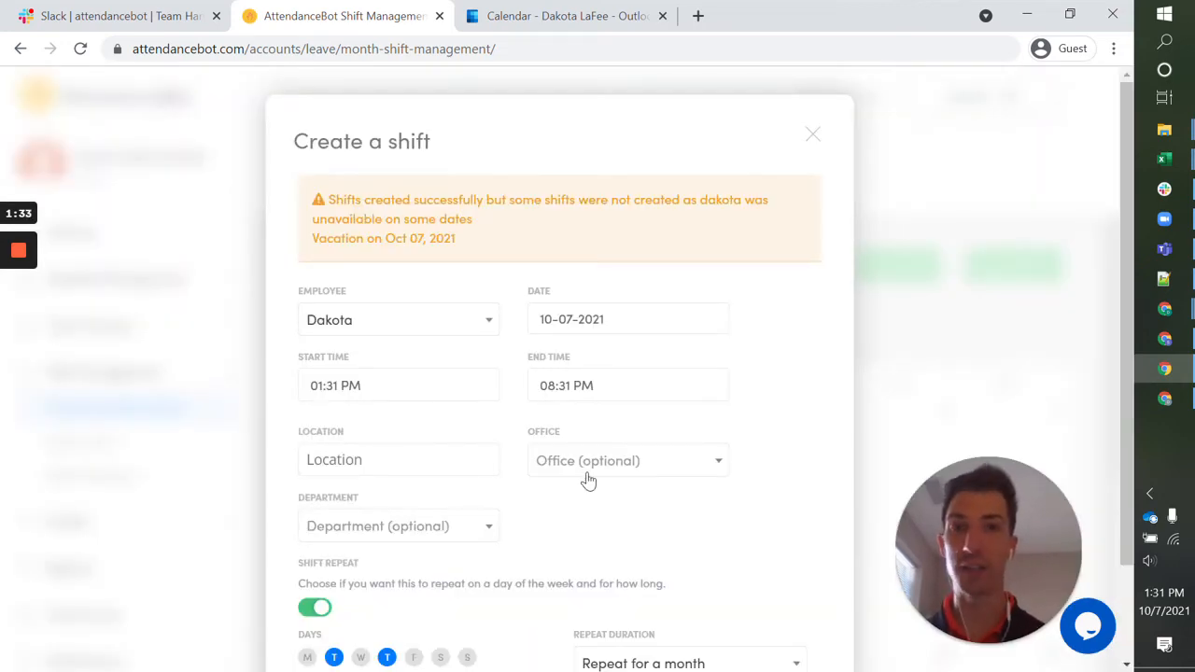
click(813, 138)
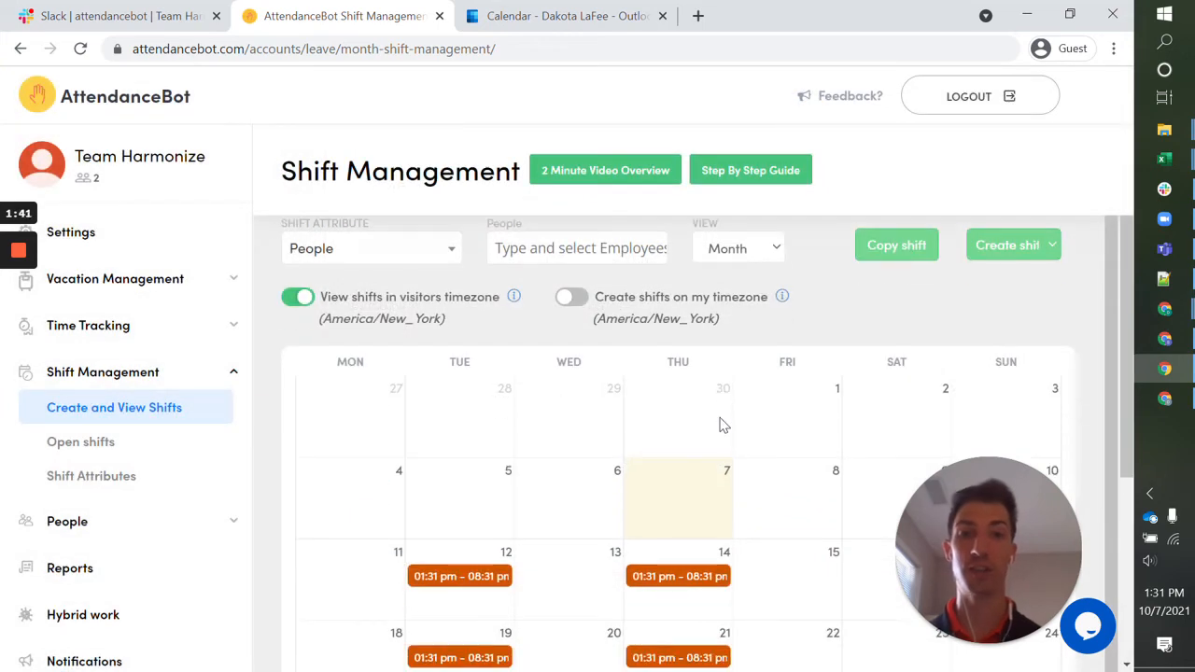
Review the repeated shifts in the October calendar and view the details of the October 14 shift.
scroll(721, 424, down, 3)
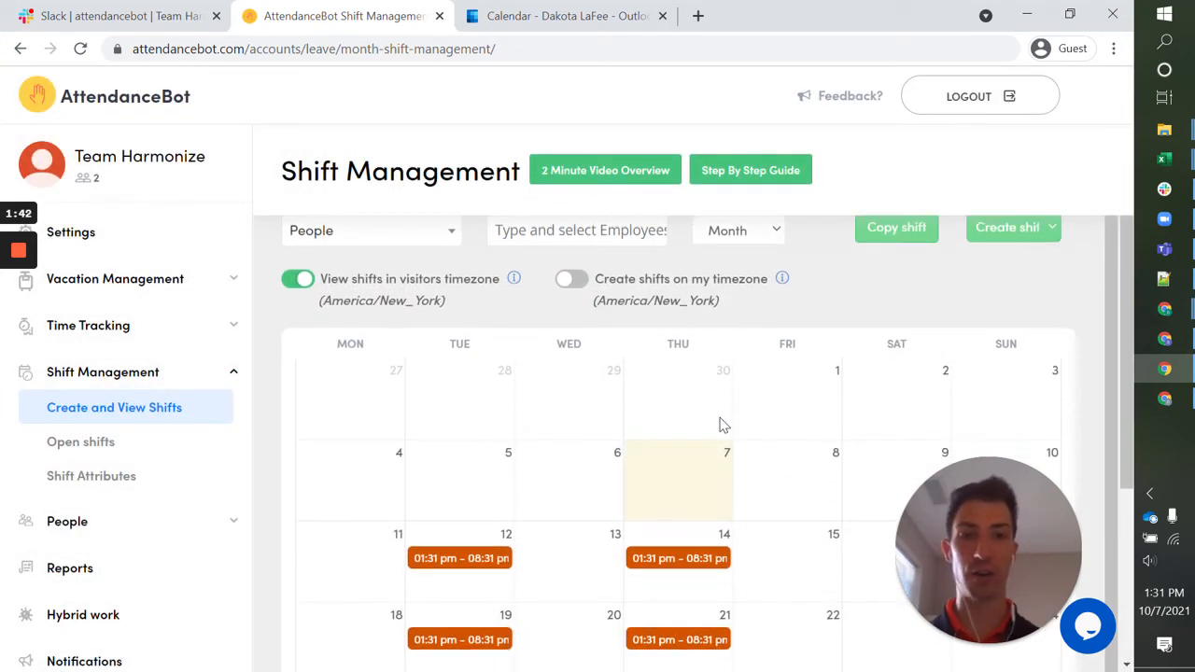
scroll(674, 318, up, 3)
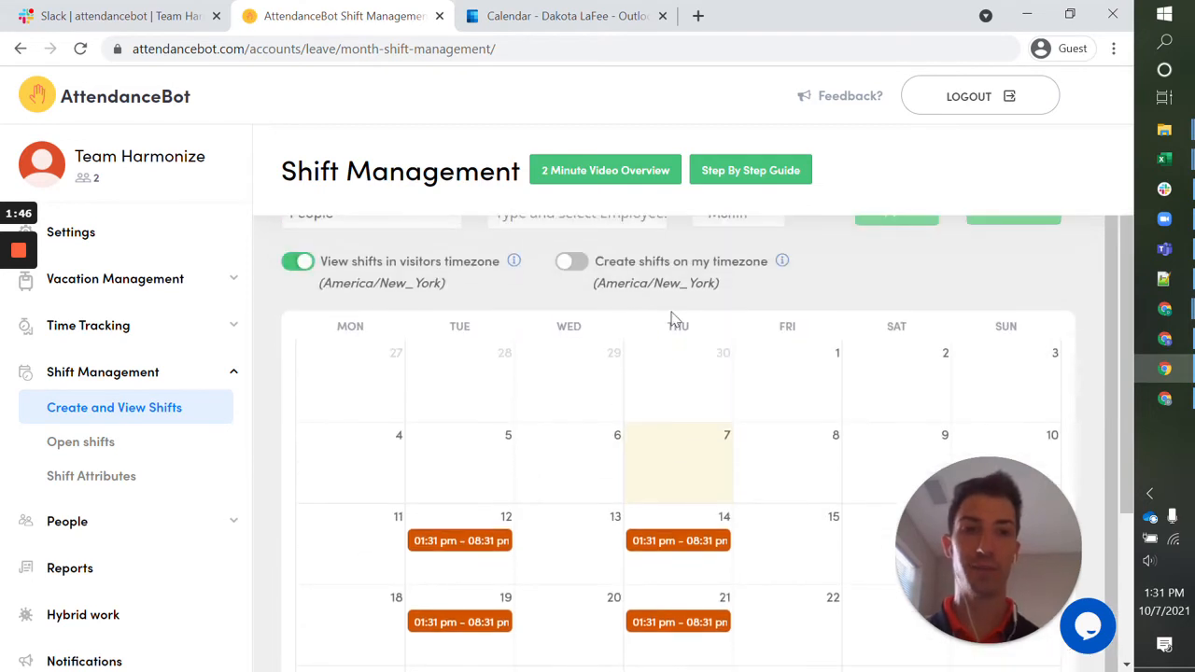
scroll(674, 319, up, 1)
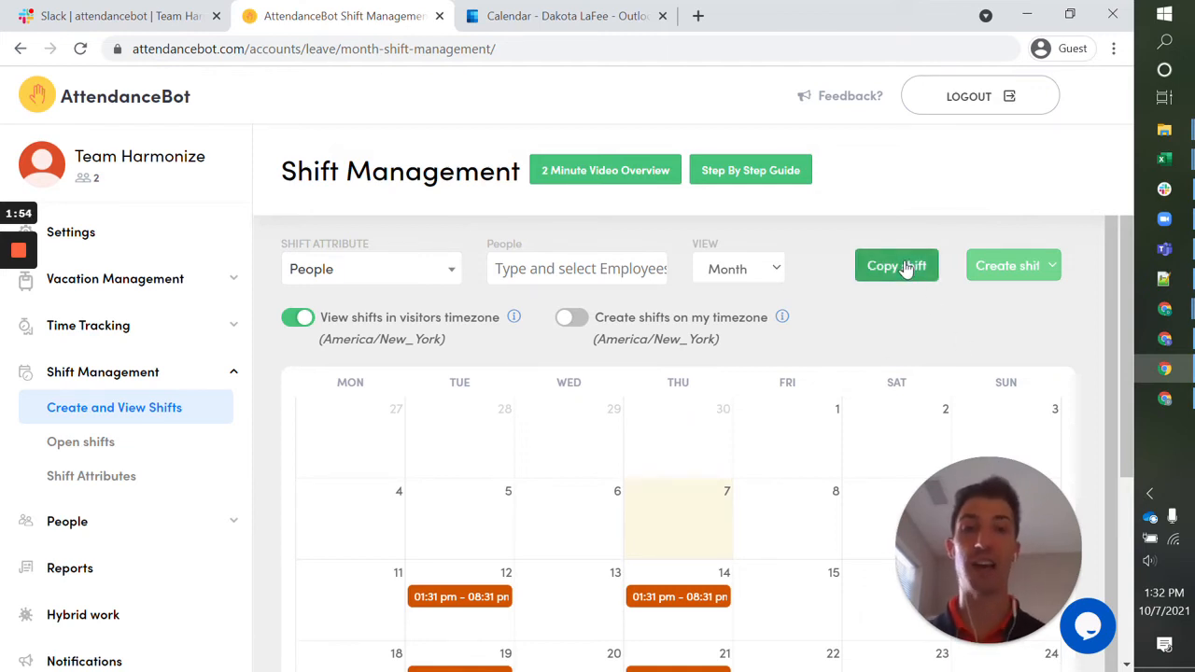
click(696, 598)
click(821, 136)
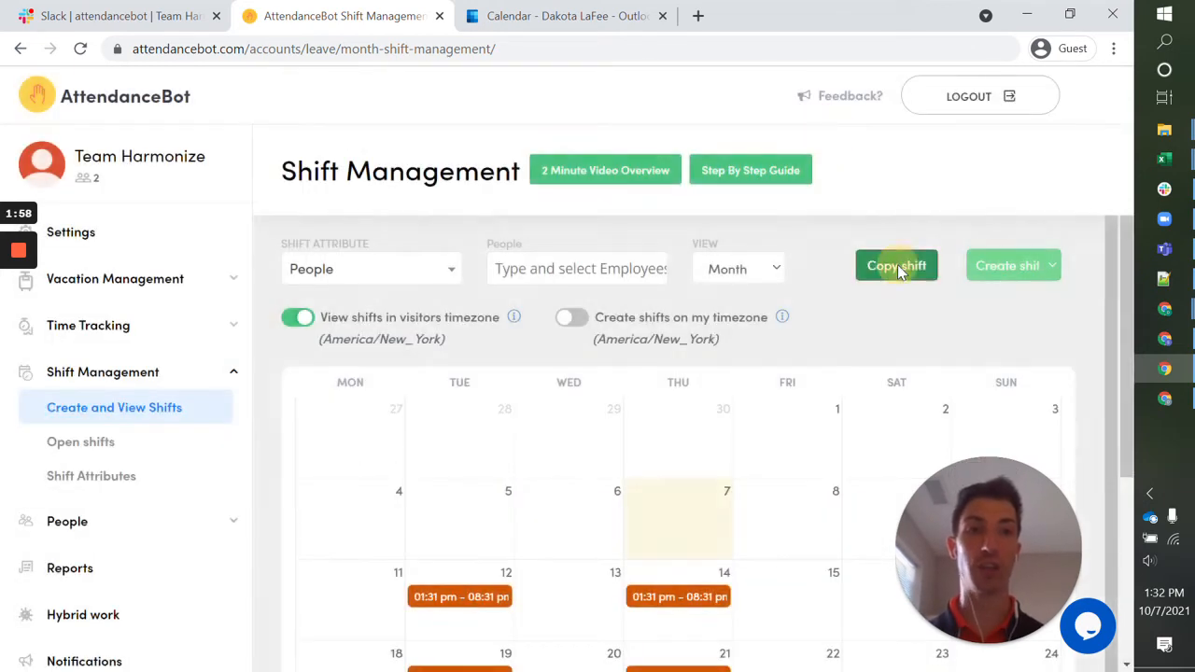
Try setting up a shift copy for everyone with target dates November 1 to November 29, 2021, and close it without confirming.
click(897, 264)
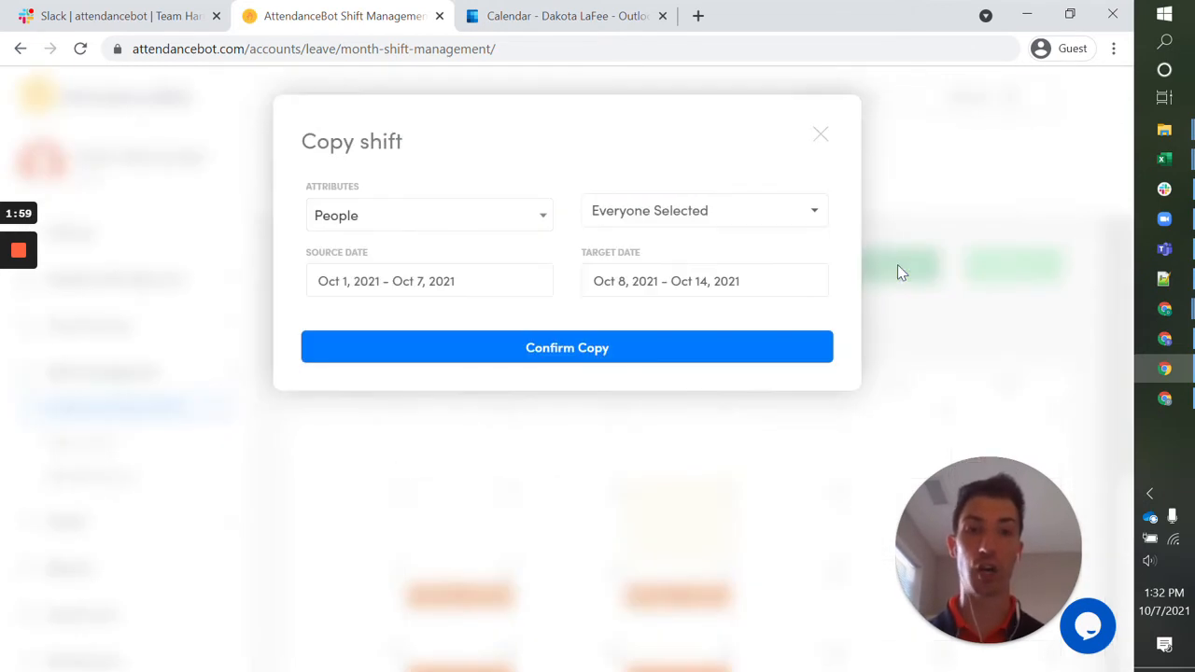
click(459, 224)
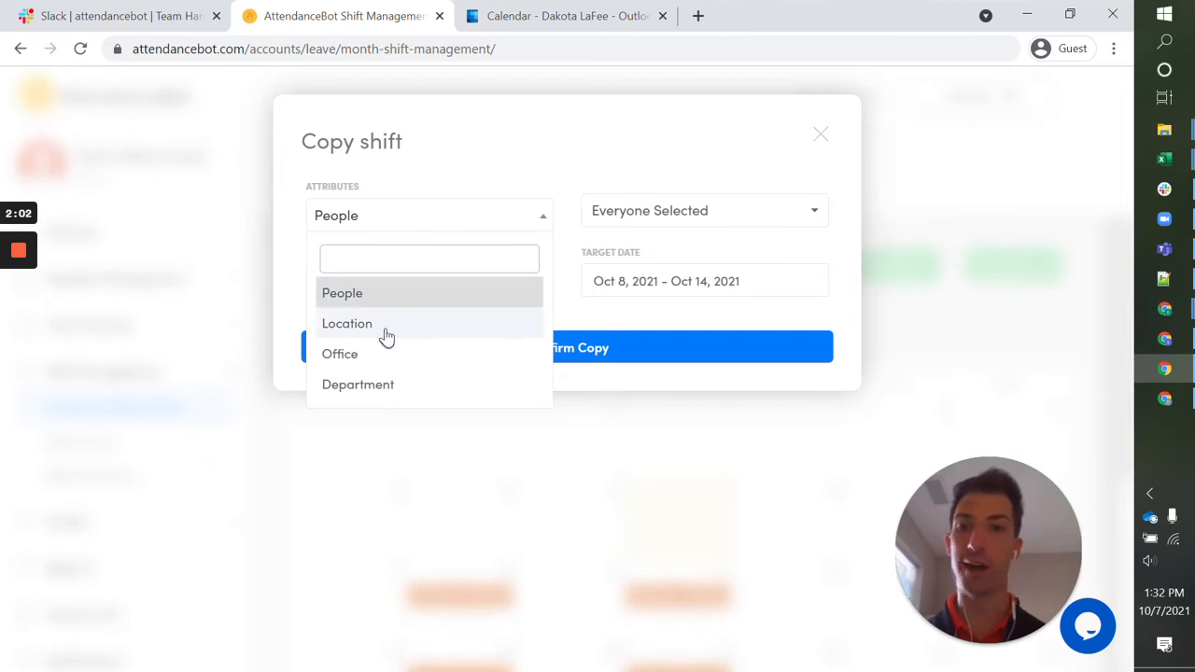
click(480, 184)
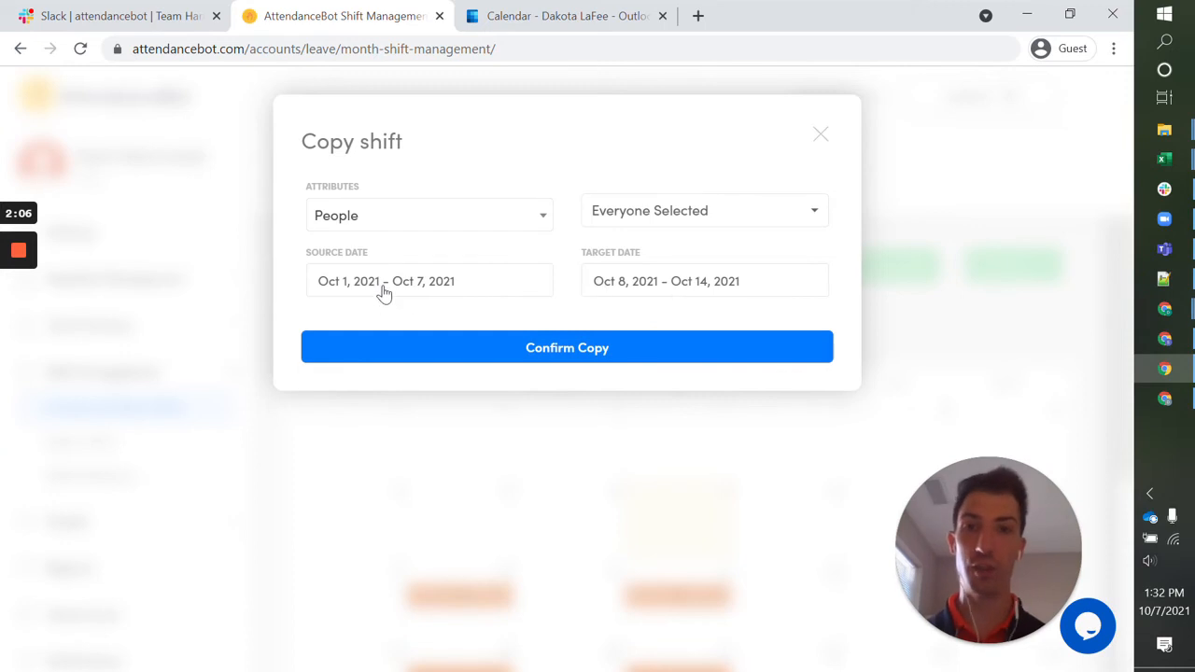
click(704, 291)
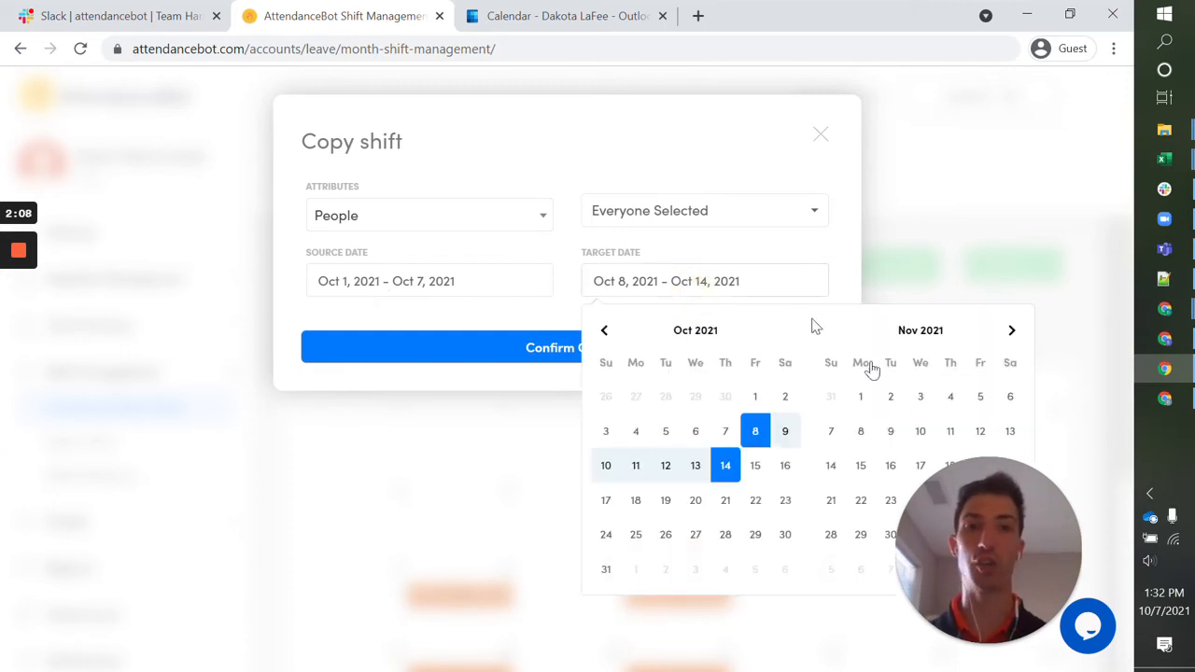
click(860, 397)
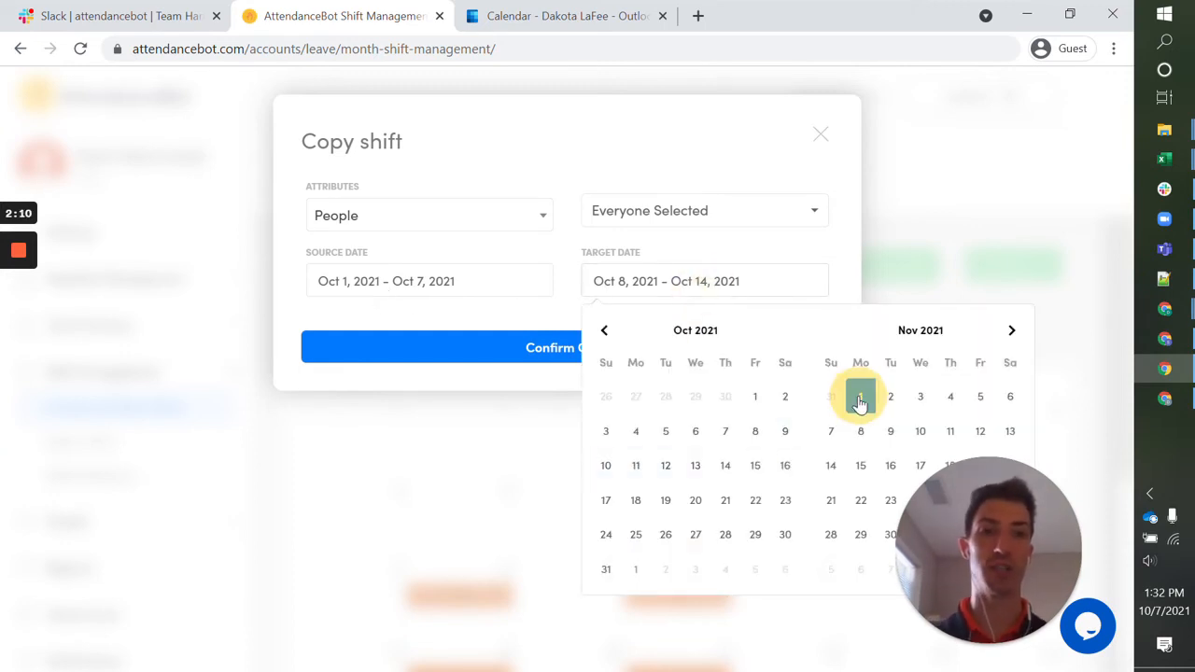
click(863, 534)
click(820, 137)
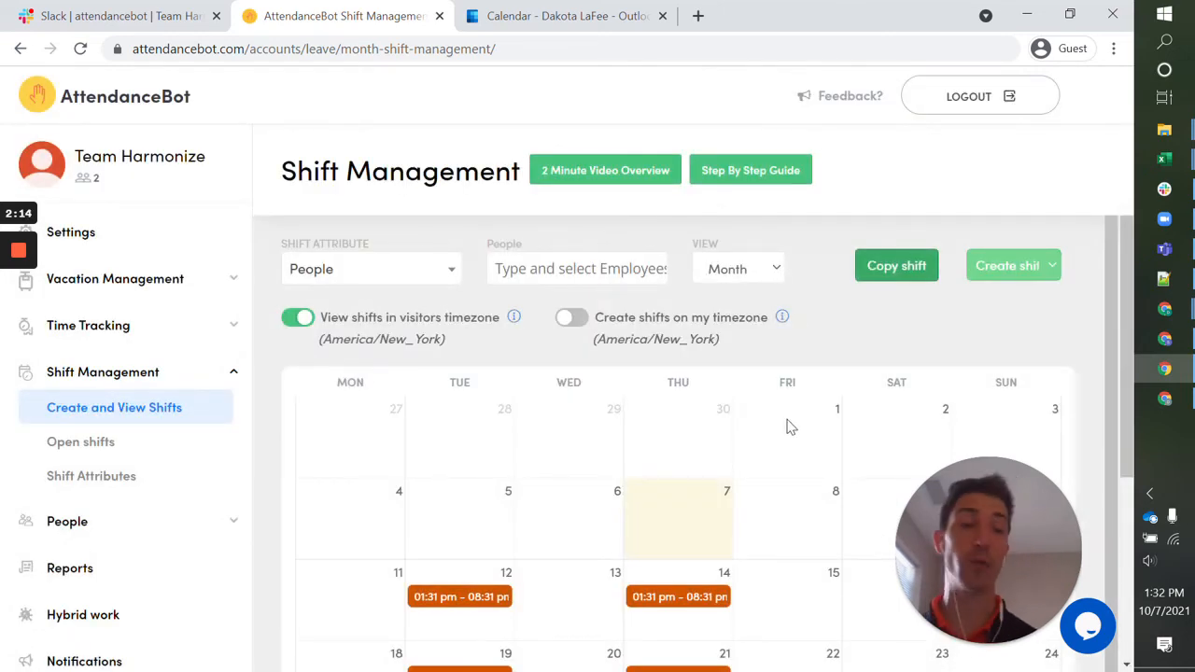
Start a new open shift ending at 09:00 AM on Wednesdays and try to save it.
click(105, 443)
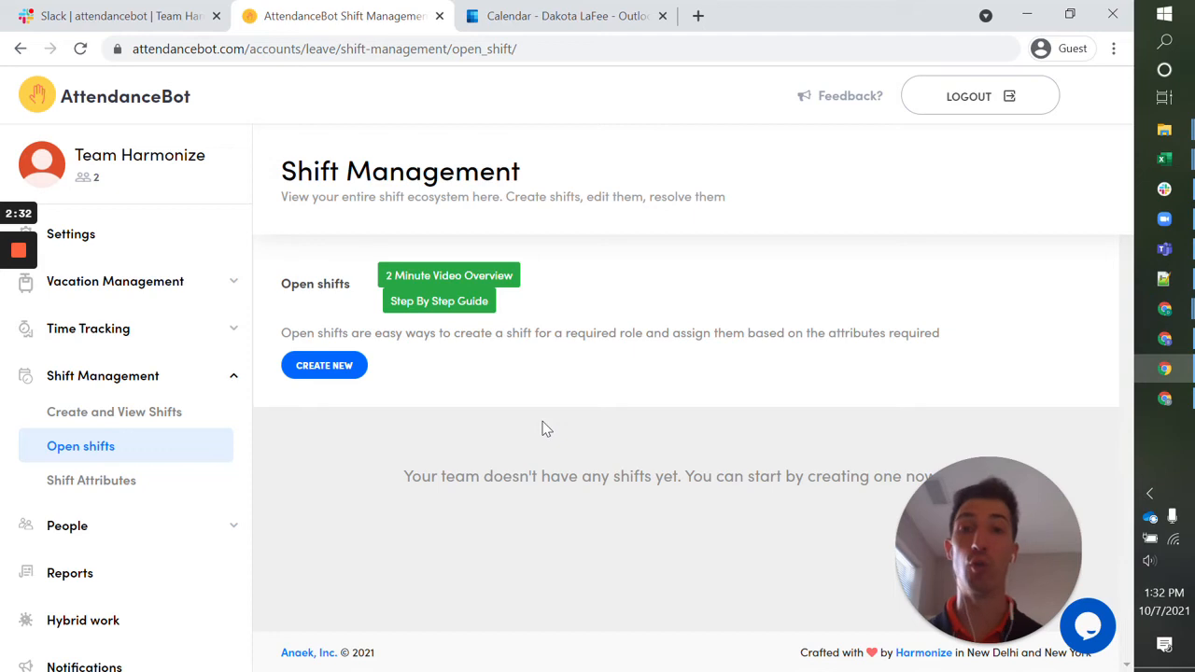
click(330, 366)
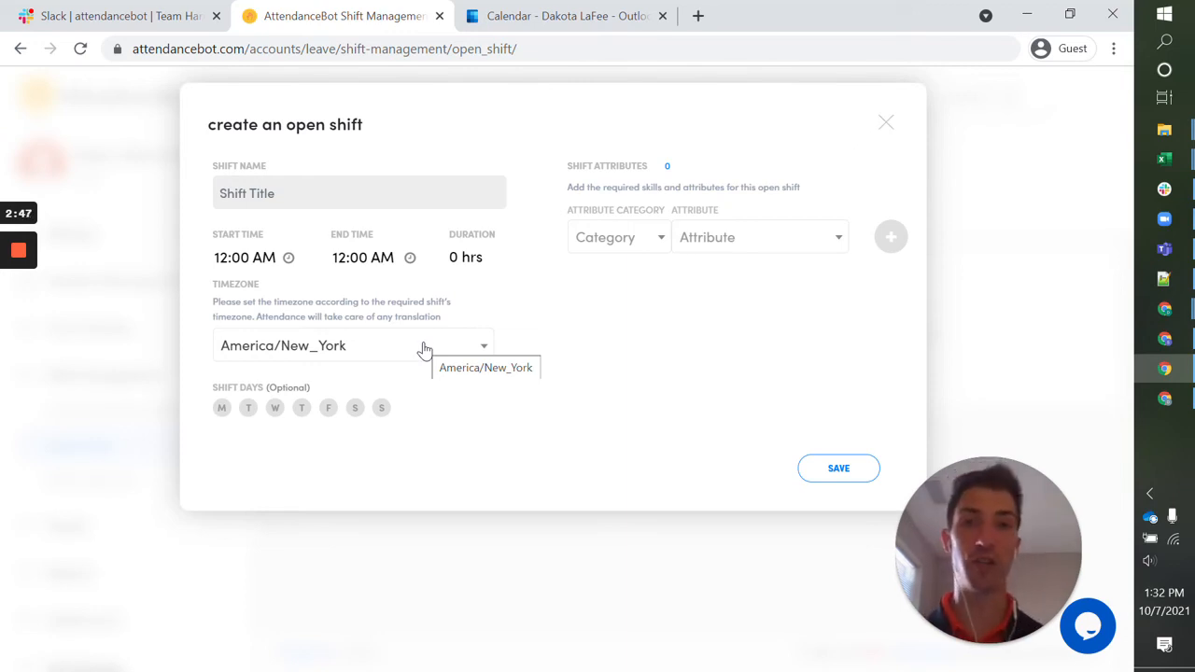
click(376, 268)
click(371, 389)
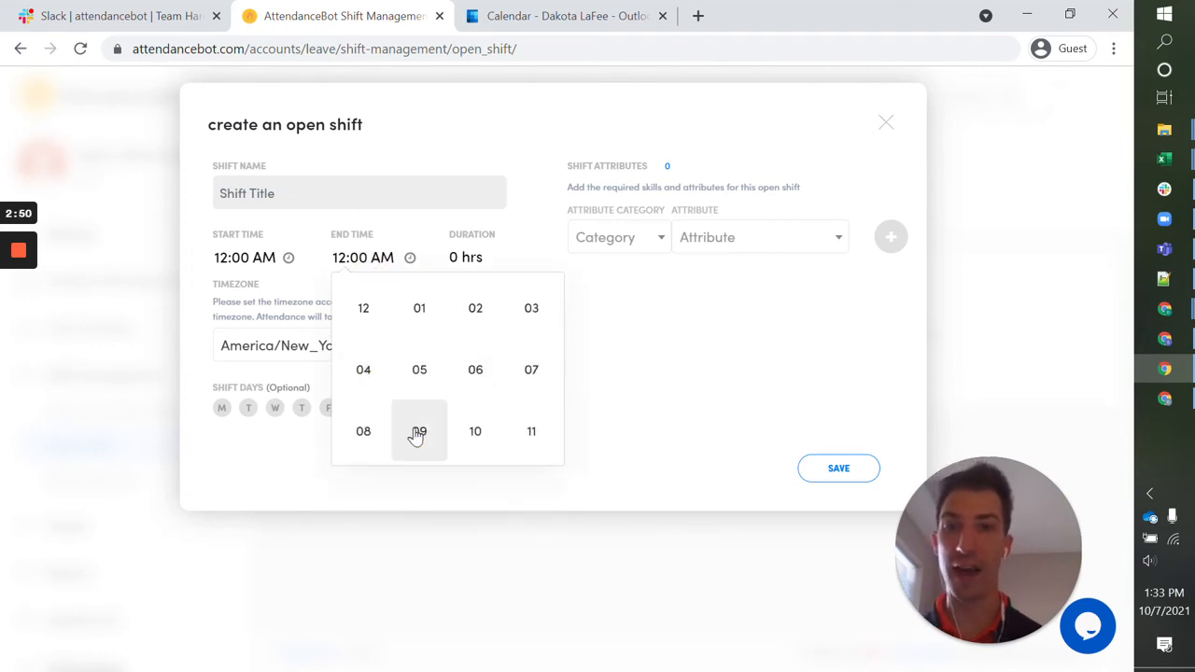
click(415, 428)
click(648, 371)
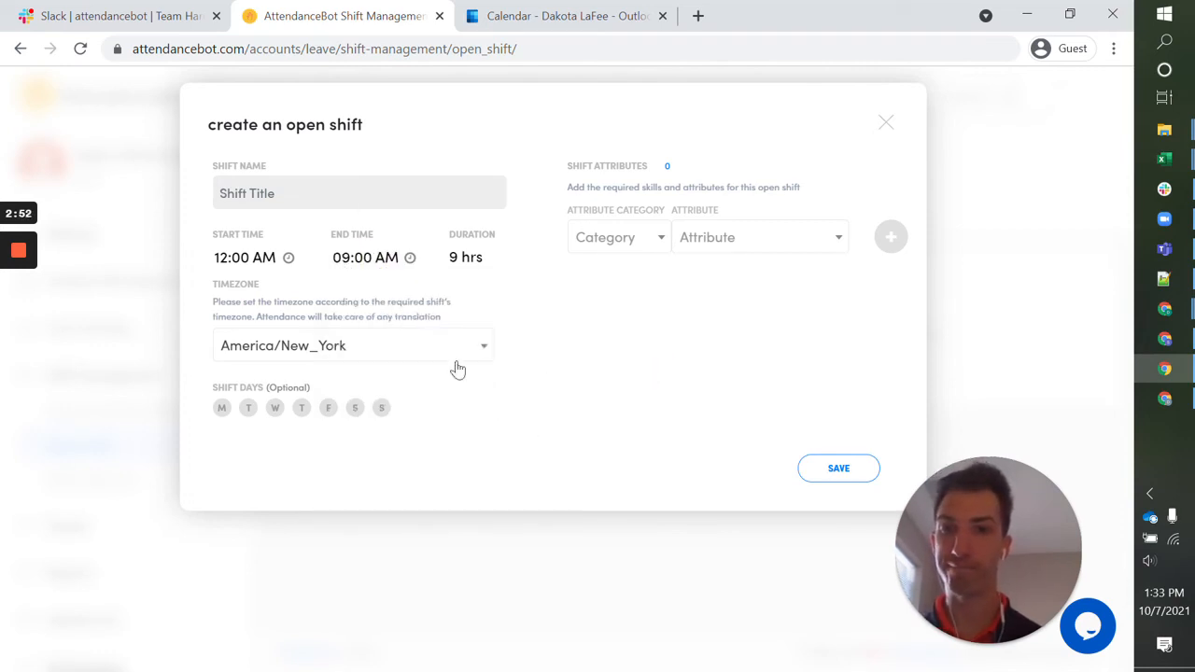
click(275, 407)
click(839, 468)
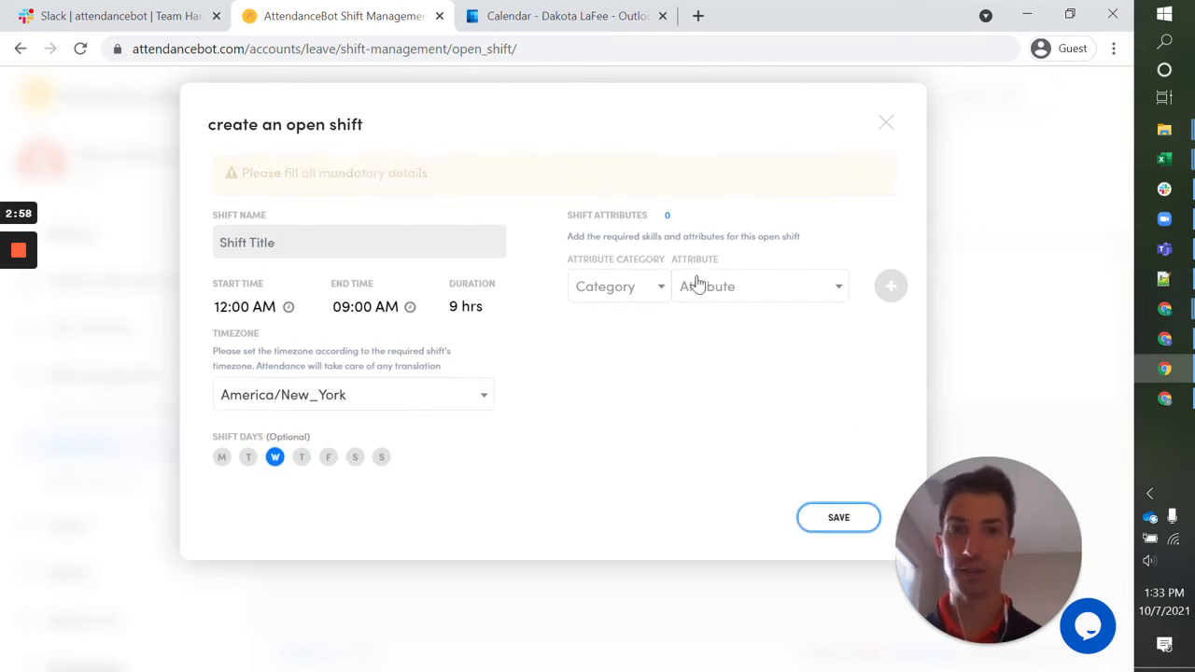
Choose the Location category with LA as the attribute for the open shift.
click(645, 242)
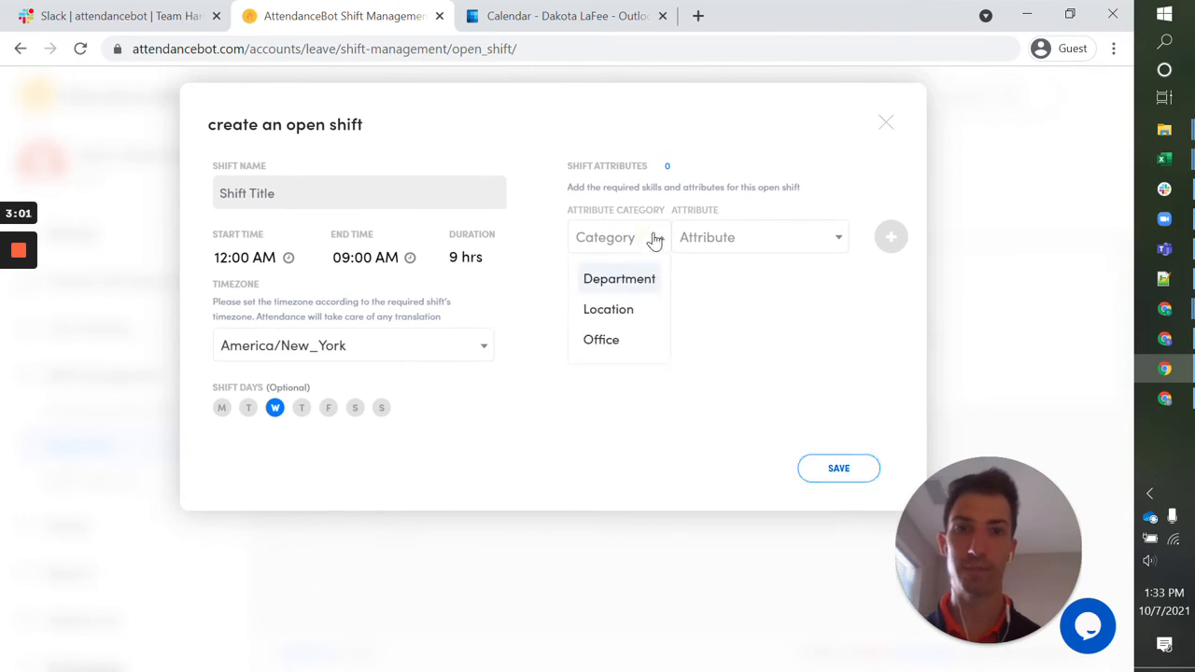
click(622, 318)
click(768, 251)
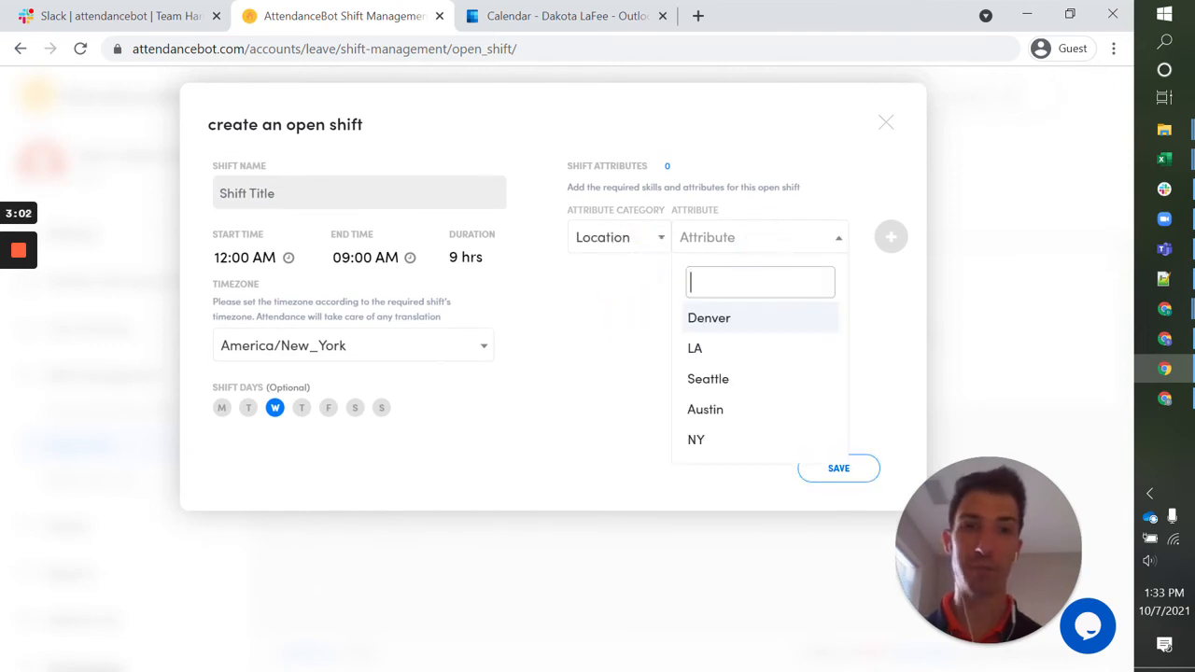
click(726, 352)
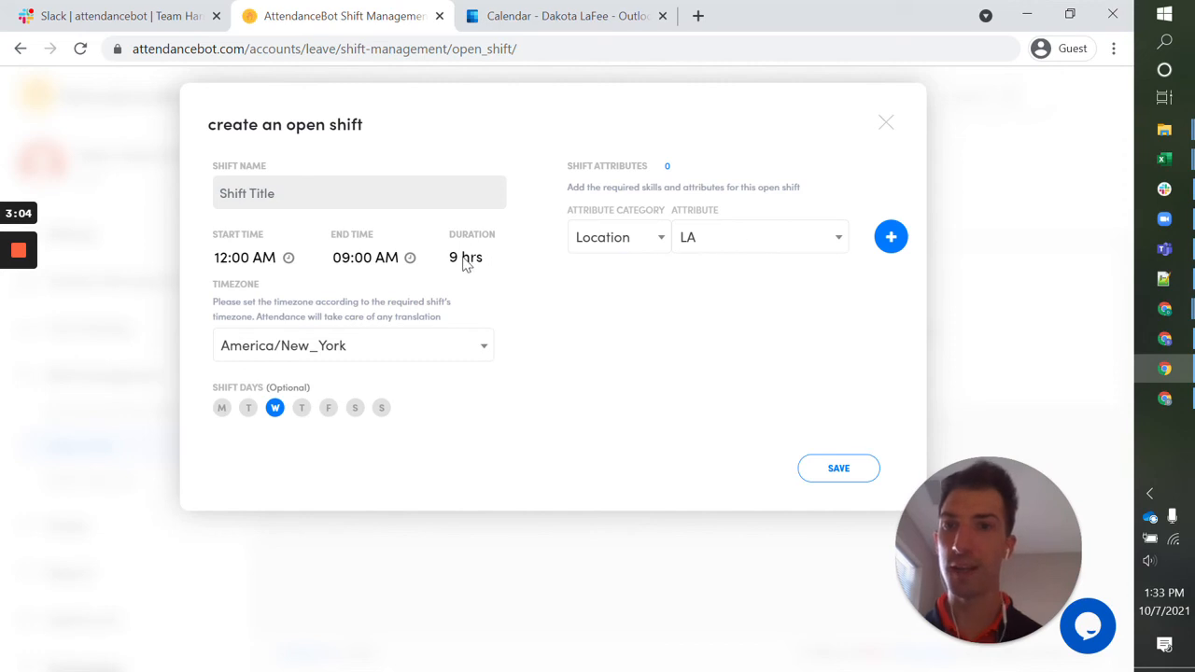
Name the open shift "New Shift" and save it.
click(295, 188)
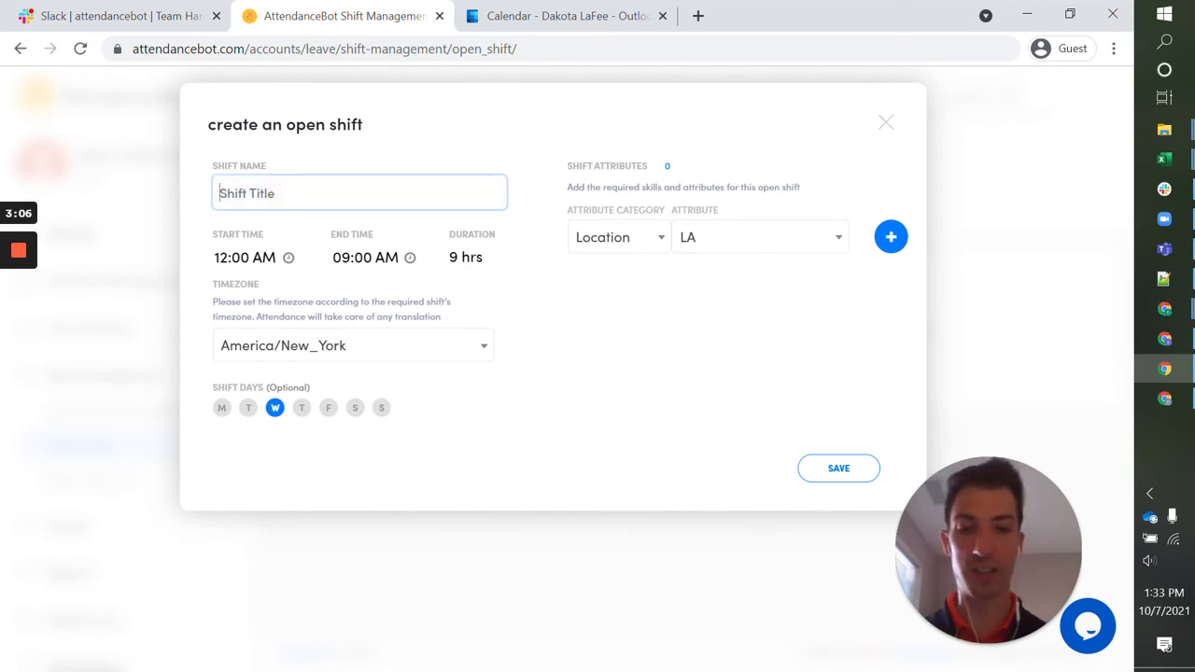
text(New Shift)
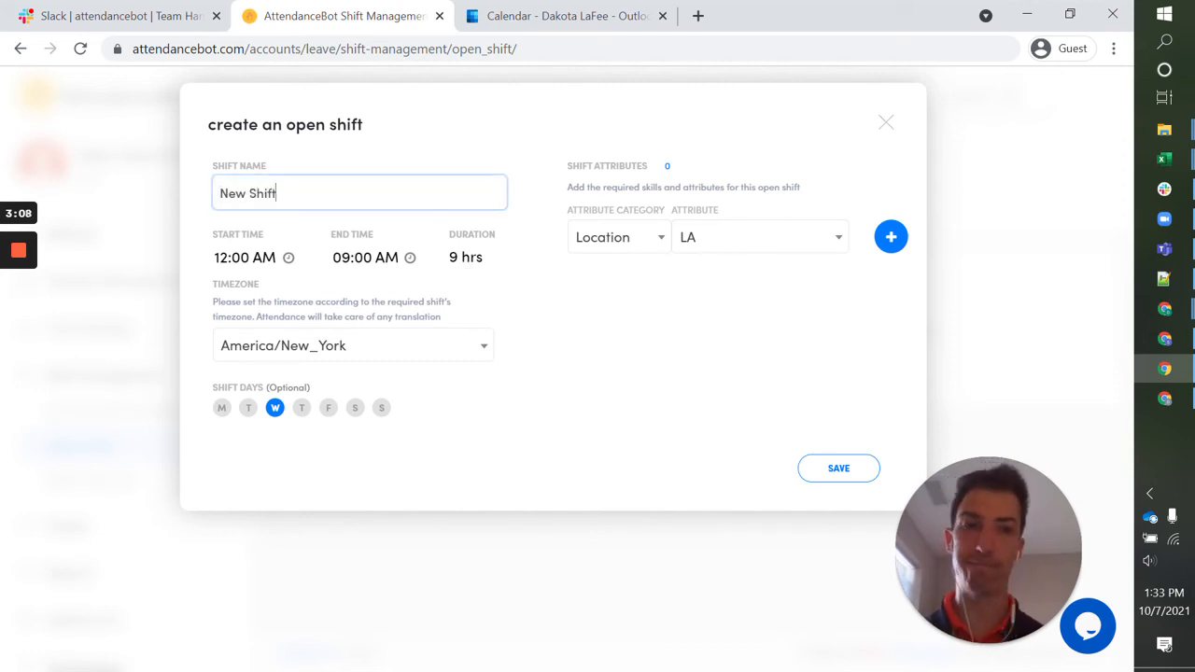
click(858, 472)
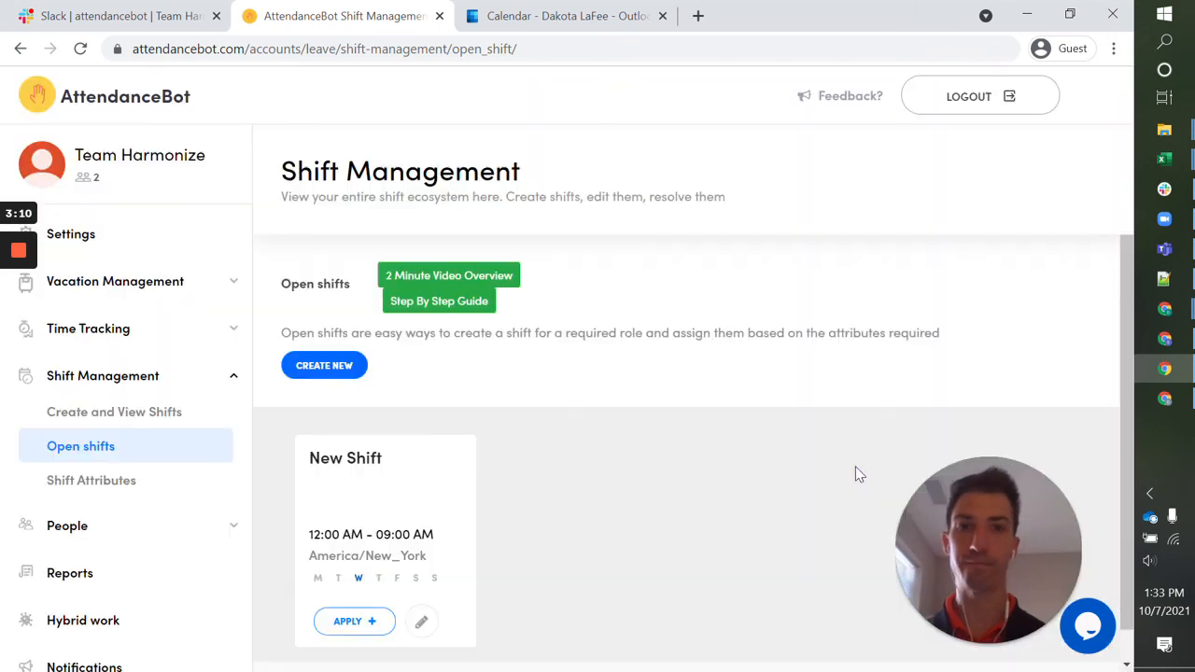
scroll(668, 476, down, 1)
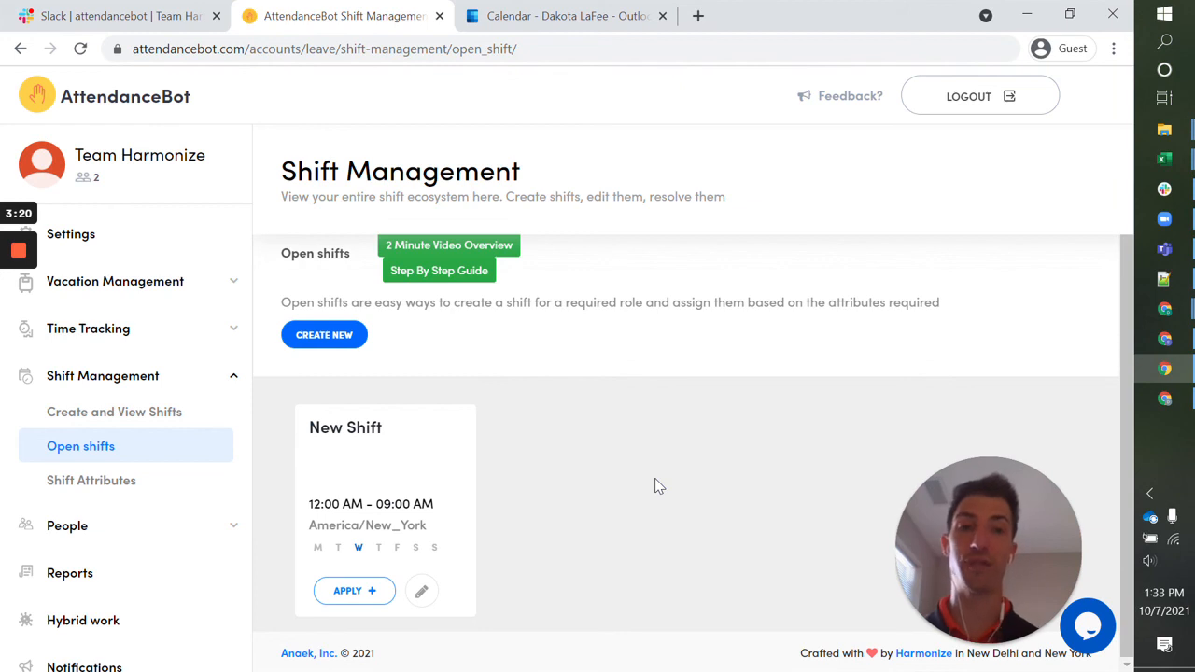
Make the Location shift attribute mandatory, with LA saved as its default instance.
click(117, 478)
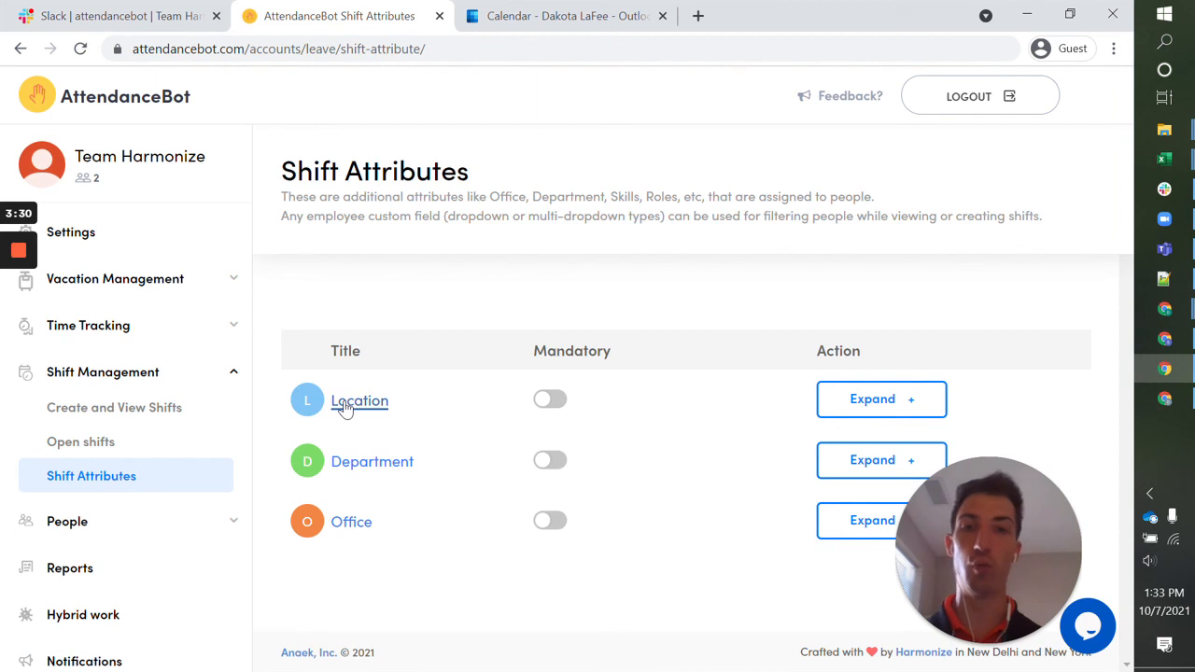
click(551, 407)
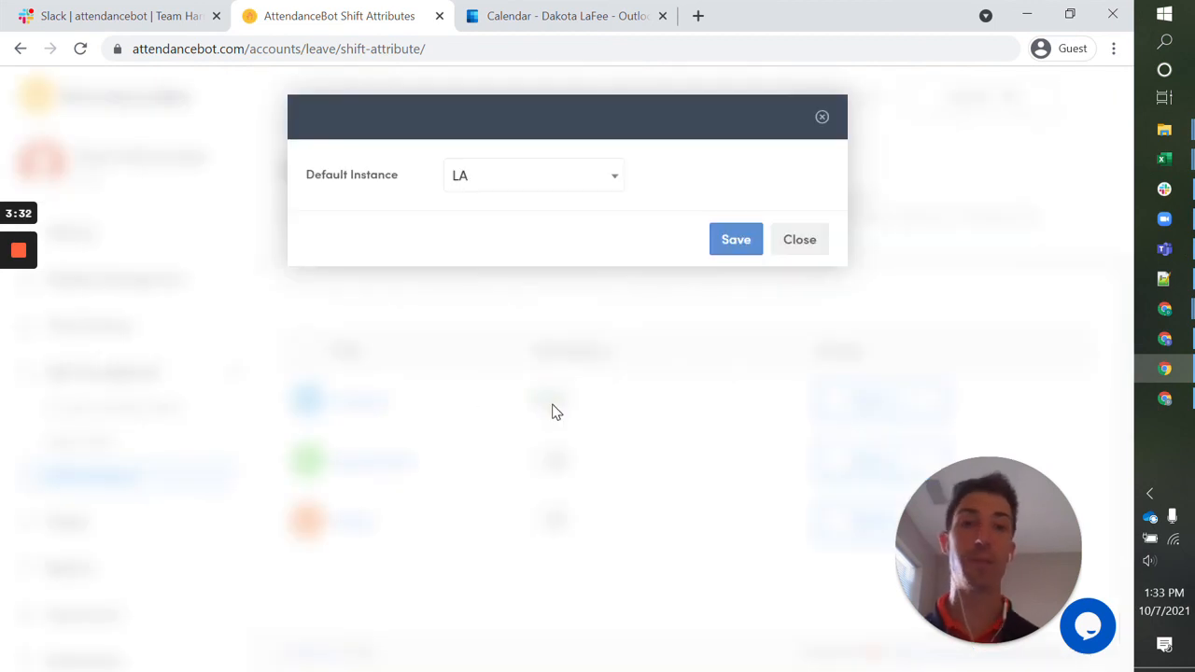
click(740, 244)
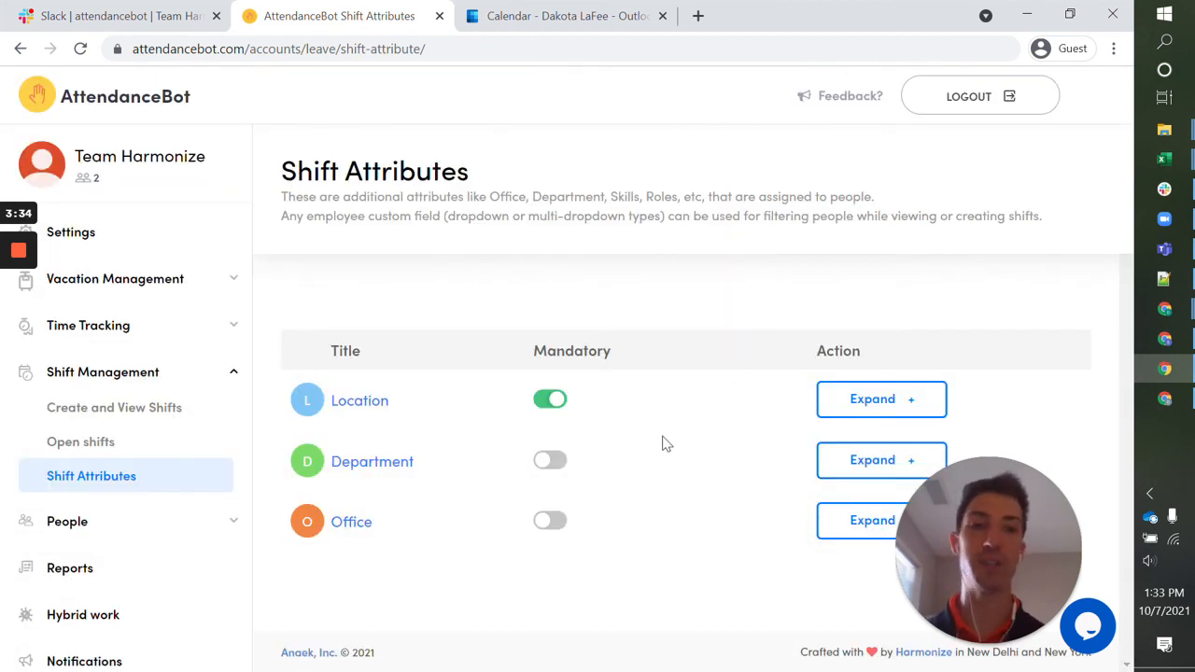